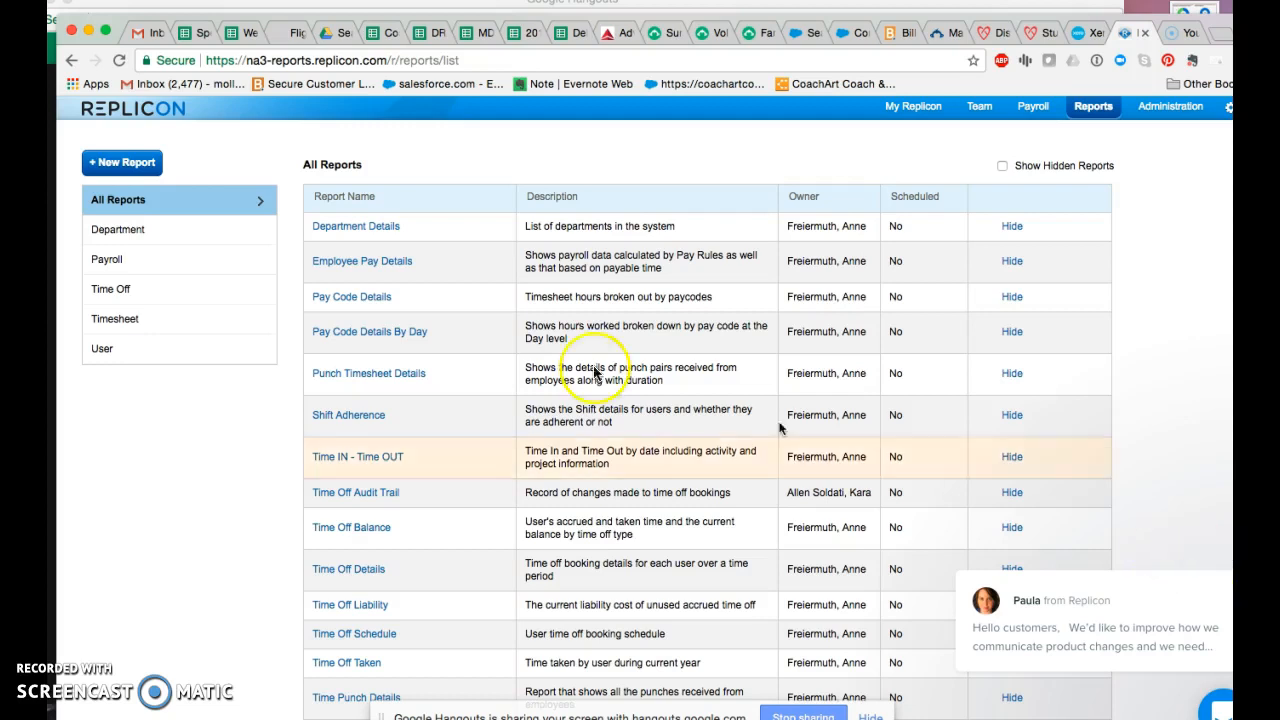
- Open the Time Off Details report from the Time Off report category
left_click(112, 289)
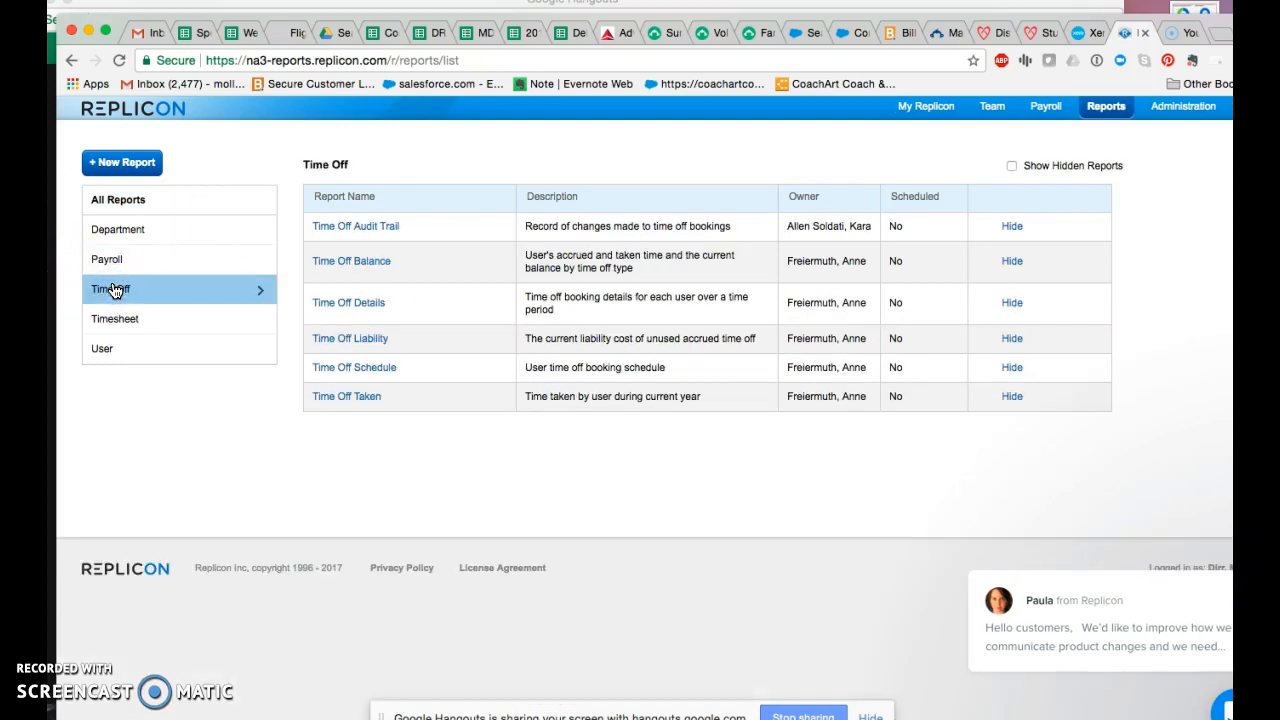
left_click(357, 298)
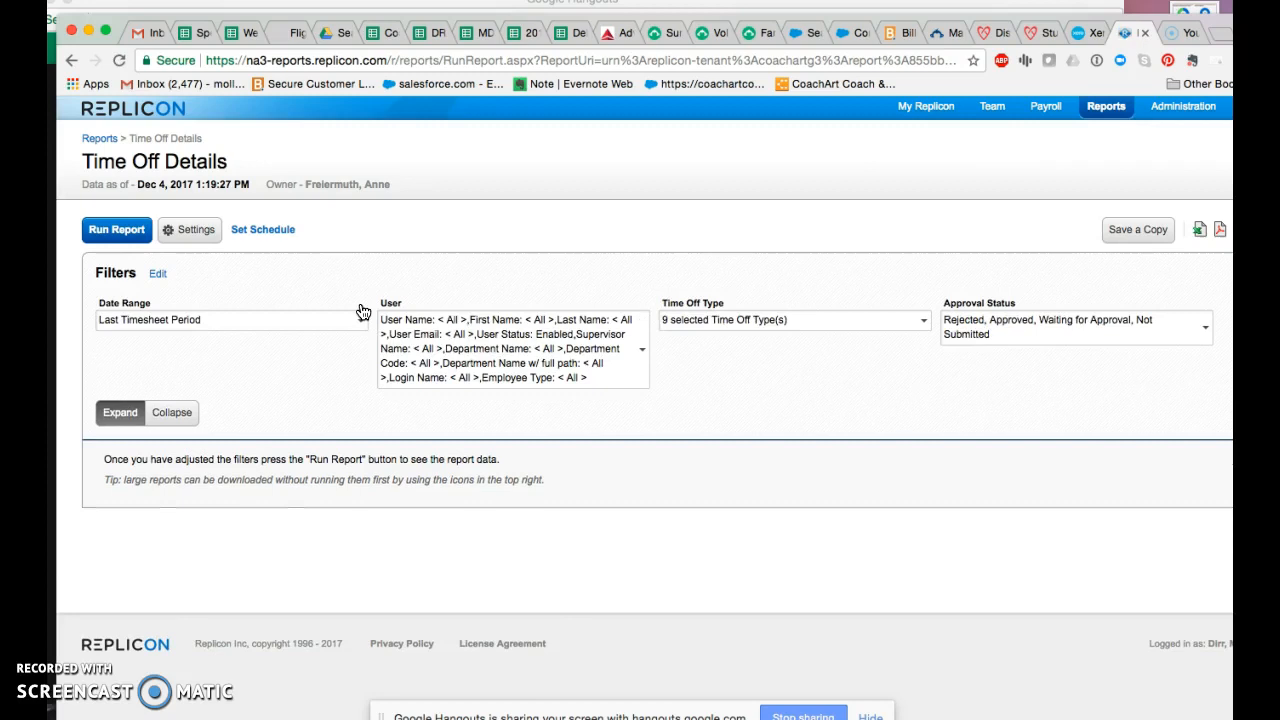
left_click(366, 260)
- Set the report's date range filter to the predefined period Current Timesheet Period
left_click(337, 324)
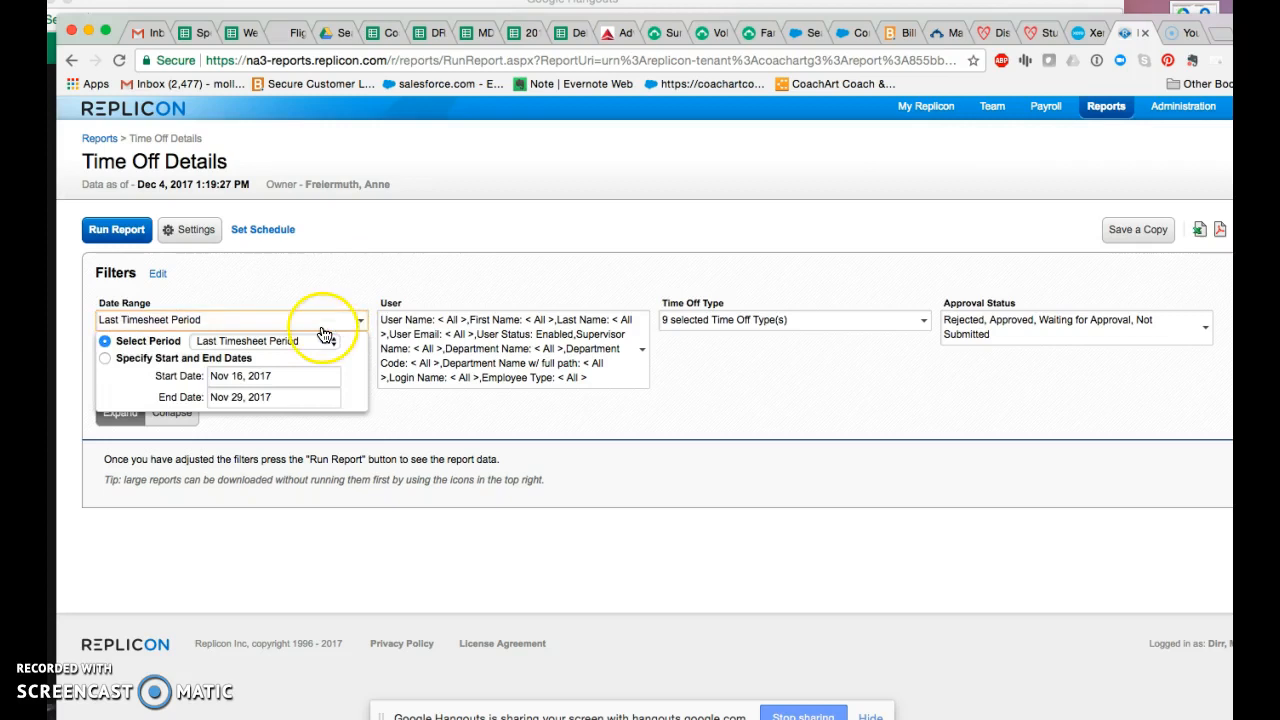
left_click(333, 341)
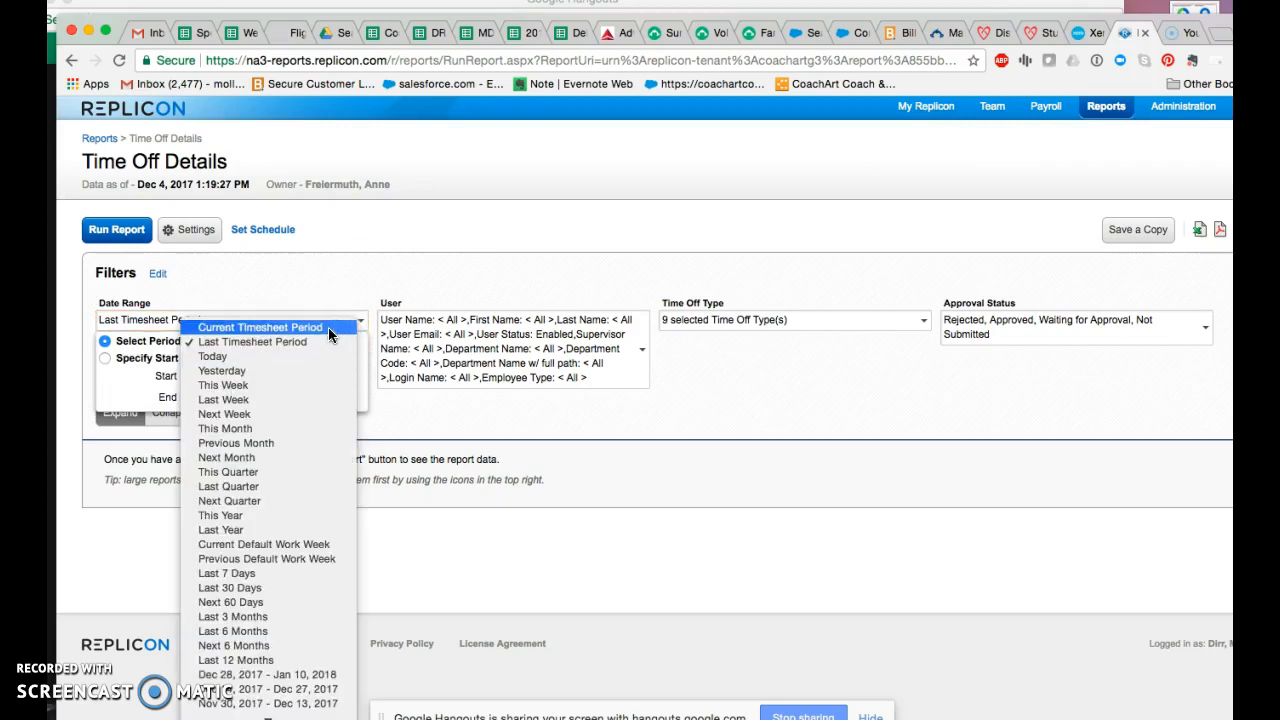
left_click(330, 327)
left_click(347, 247)
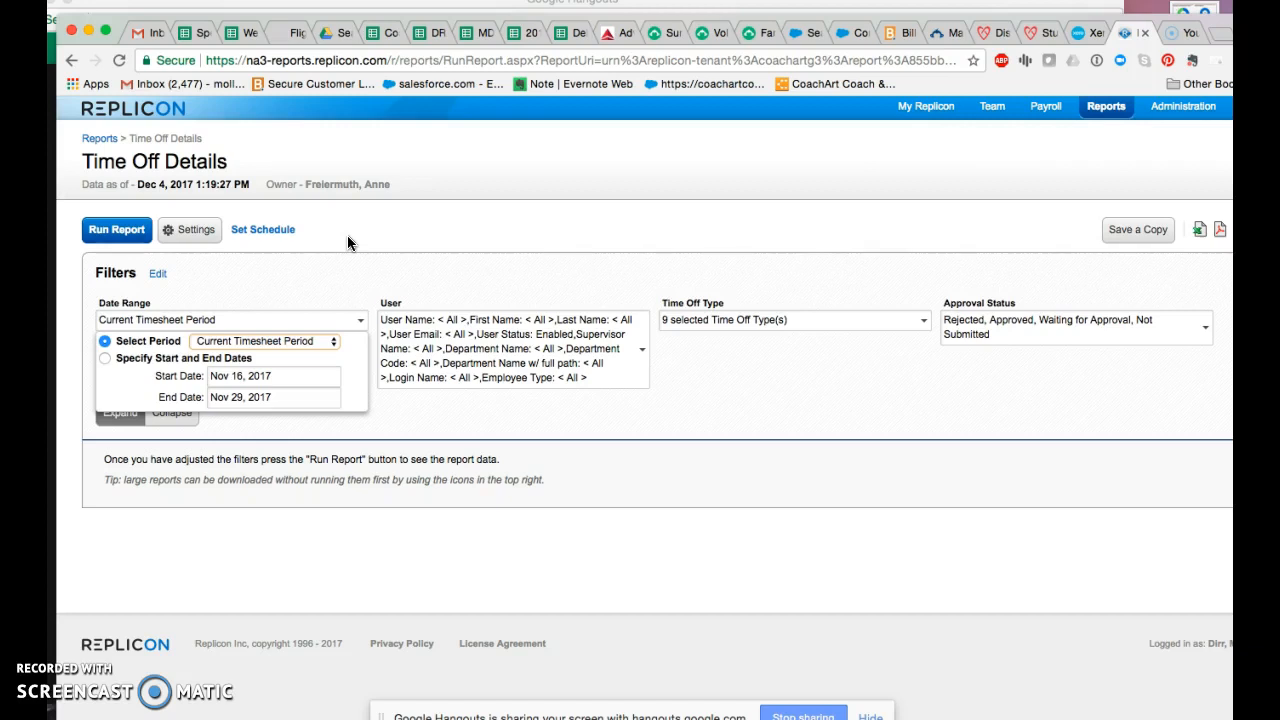
left_click(348, 241)
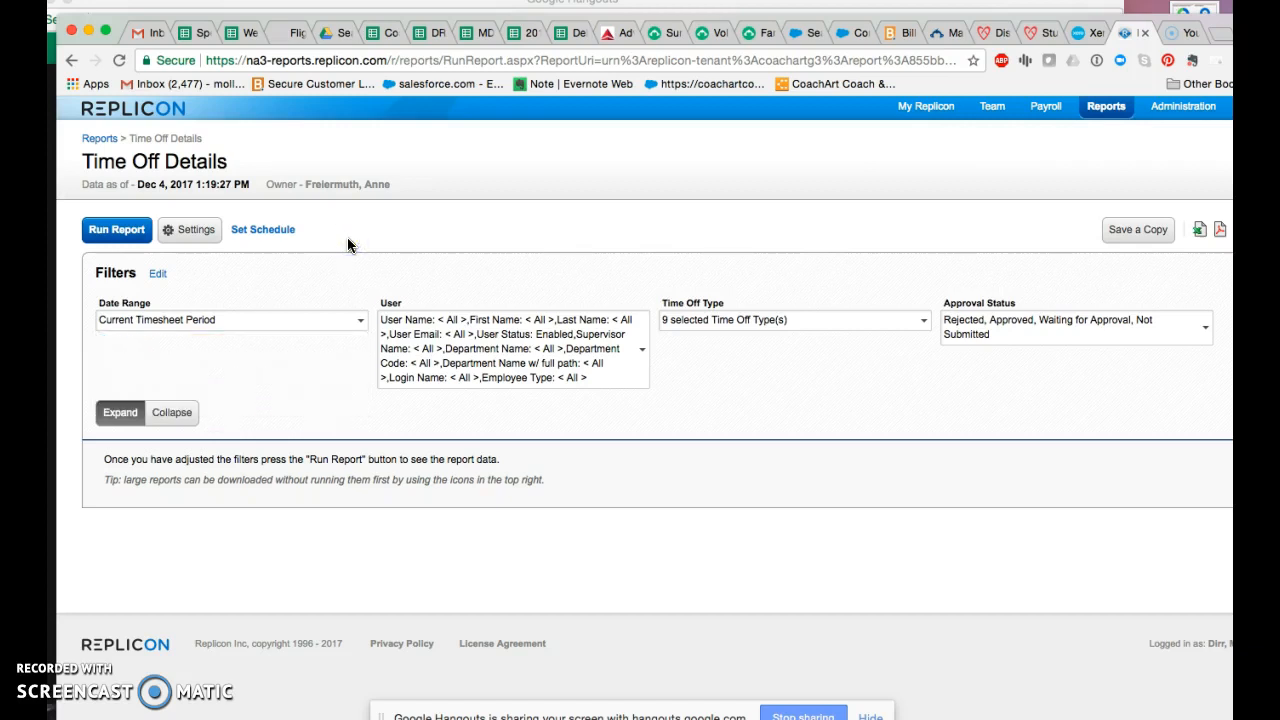
left_click(128, 232)
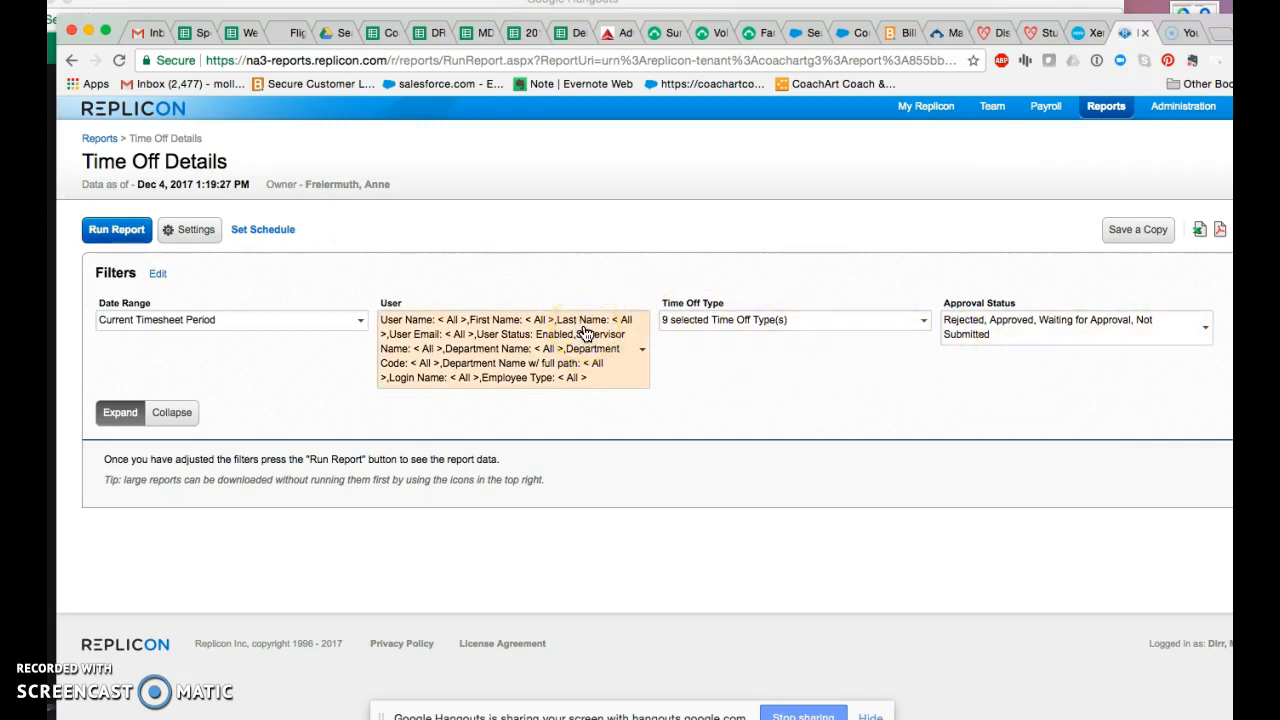
- Add Floating Holiday and Personal Day to the selected types in the Time Off Type filter
left_click(924, 325)
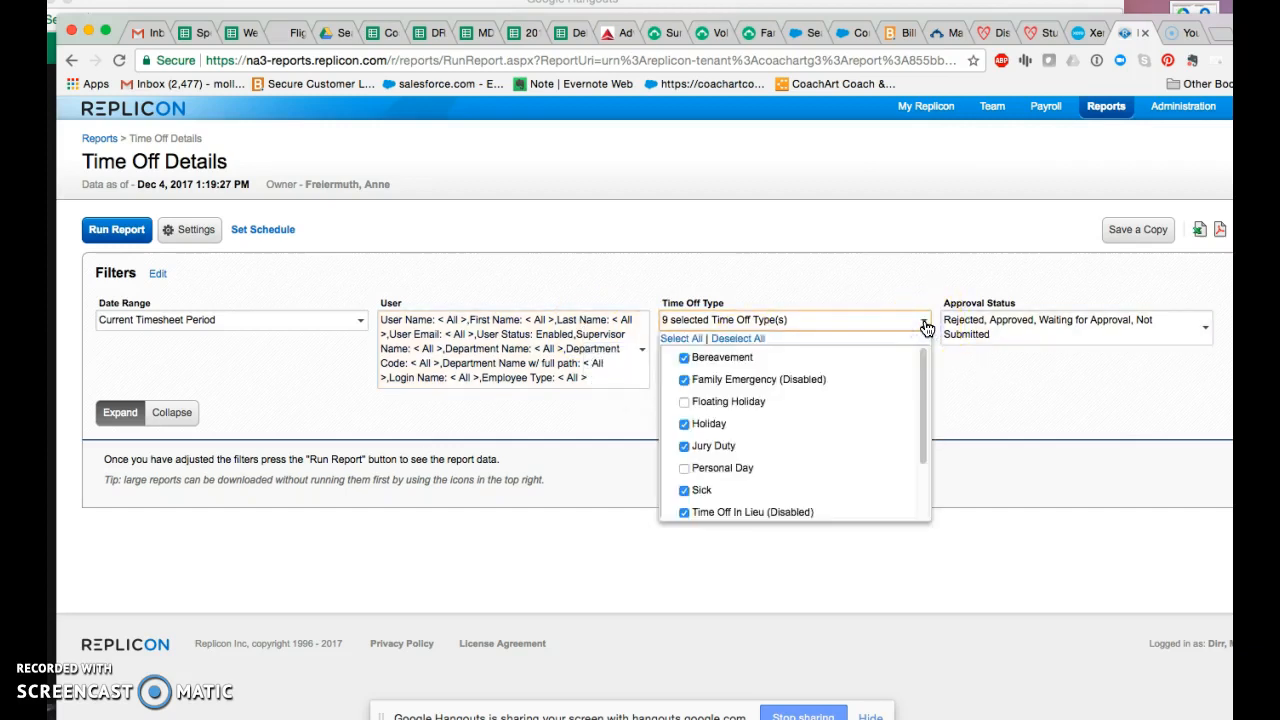
left_click(685, 402)
left_click(684, 468)
scroll(682, 480, "down", 2)
scroll(700, 480, "up", 3)
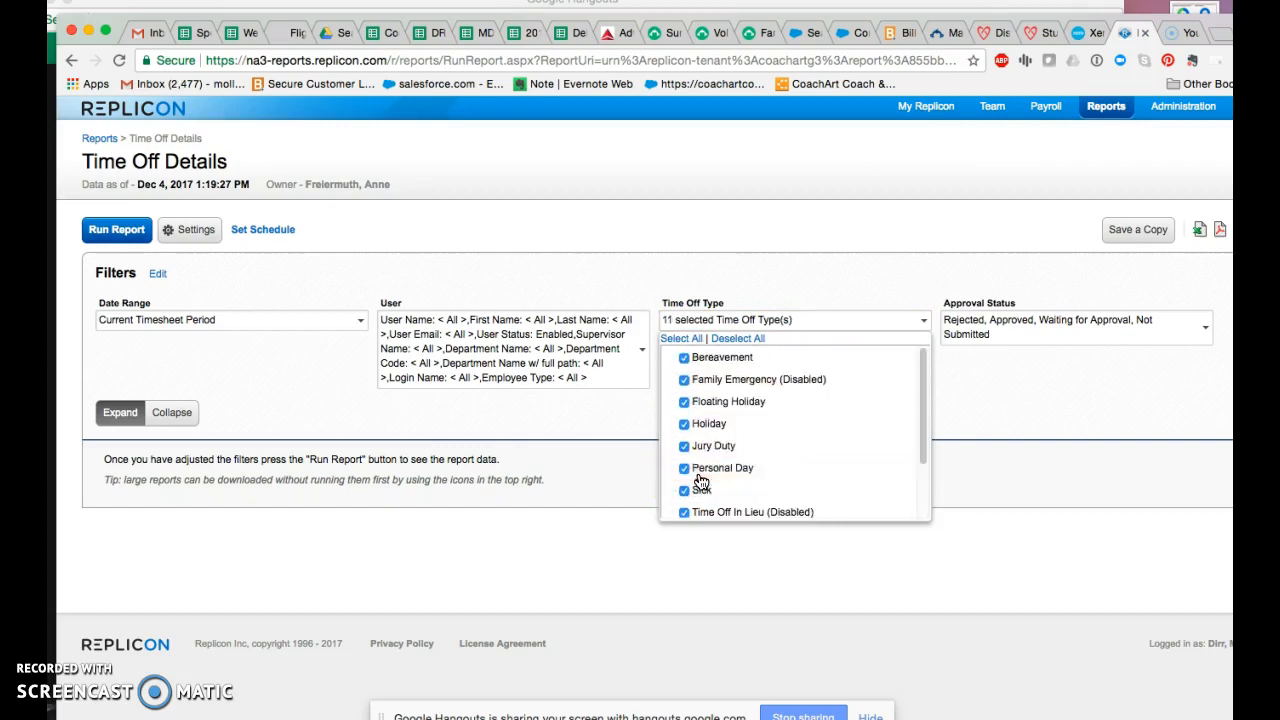
left_click(769, 245)
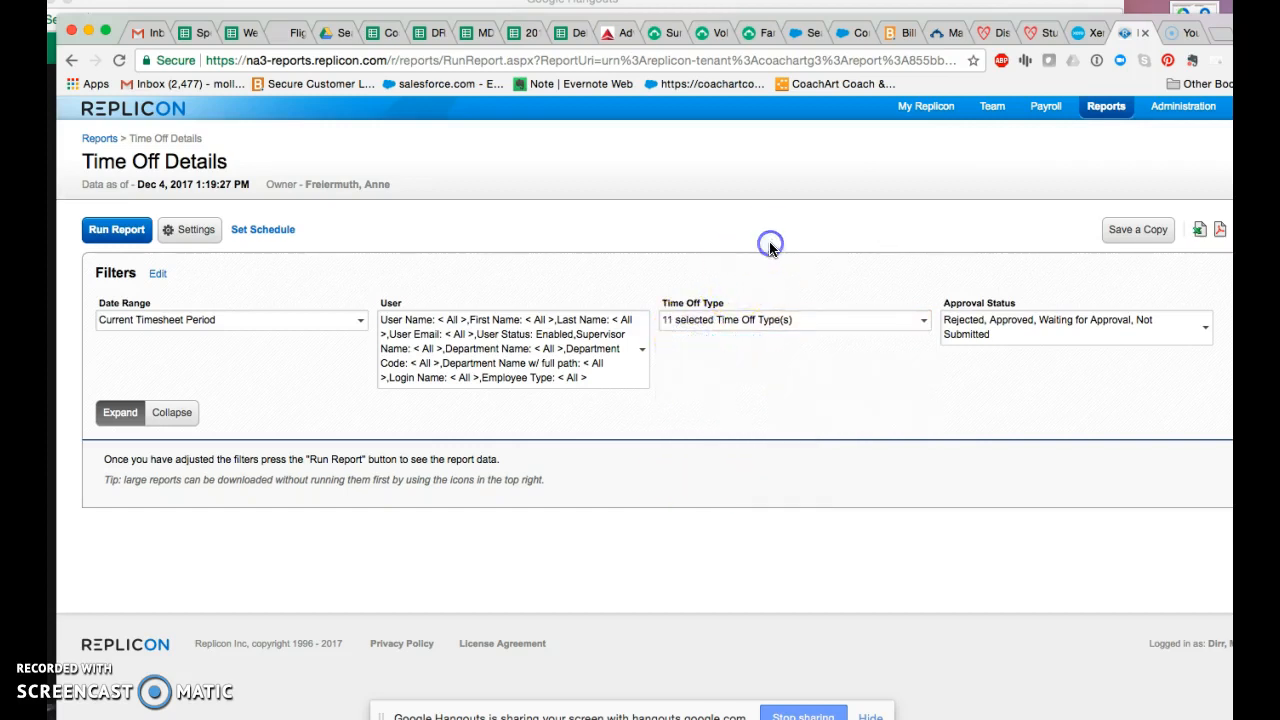
- Check the approval status options, keep all four selected, and run the Time Off Details report
left_click(1203, 332)
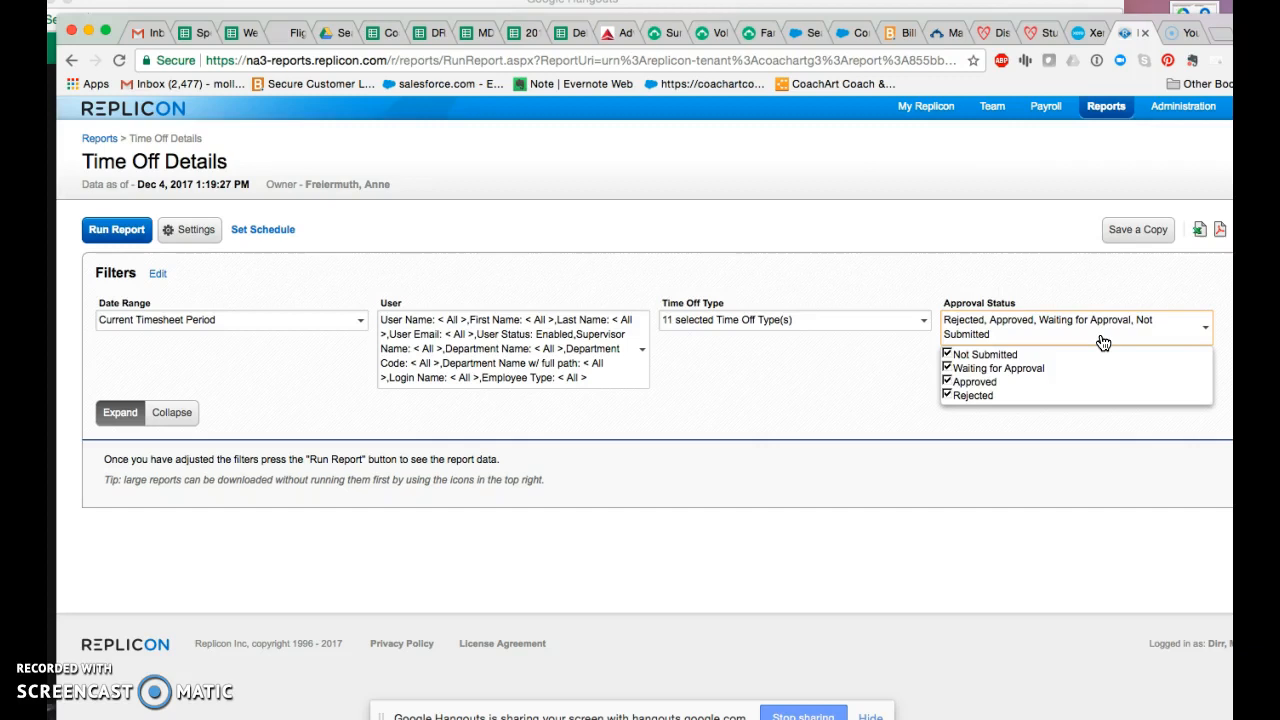
left_click(865, 390)
left_click(116, 229)
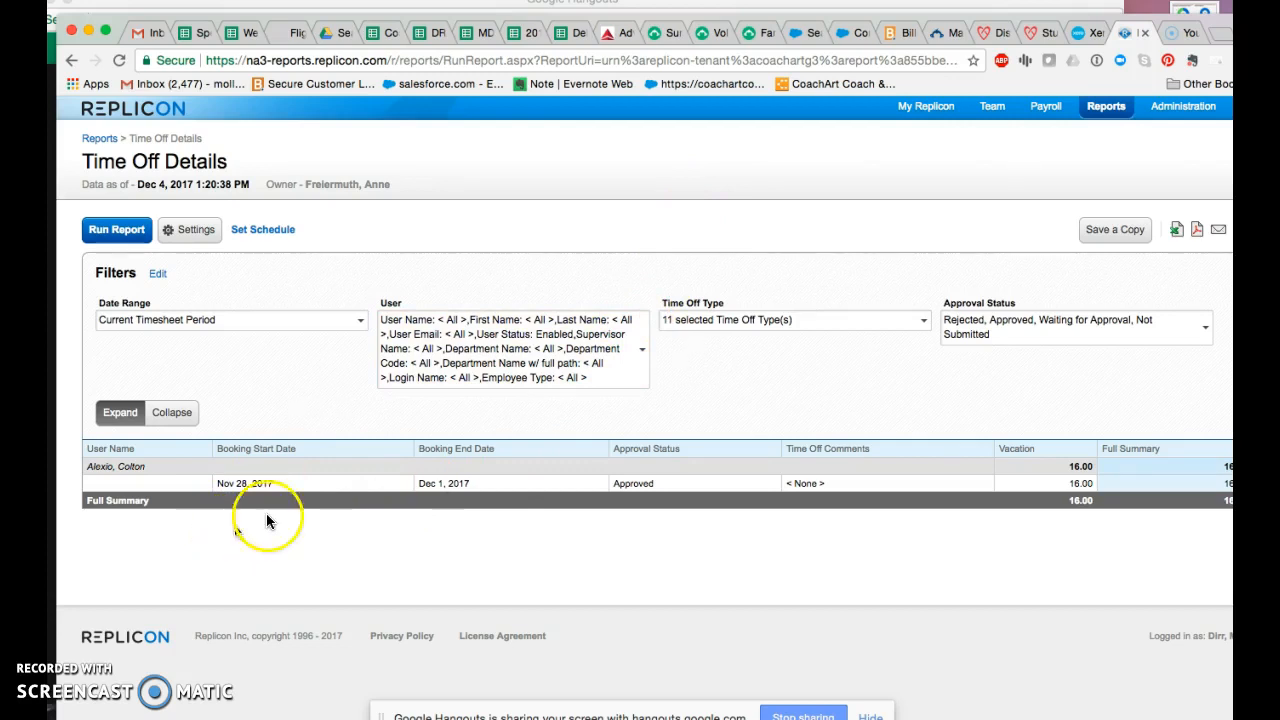
- Shrink and reposition the browser window so the whole report width fits on the screen
left_click_drag(978, 20, 926, 0)
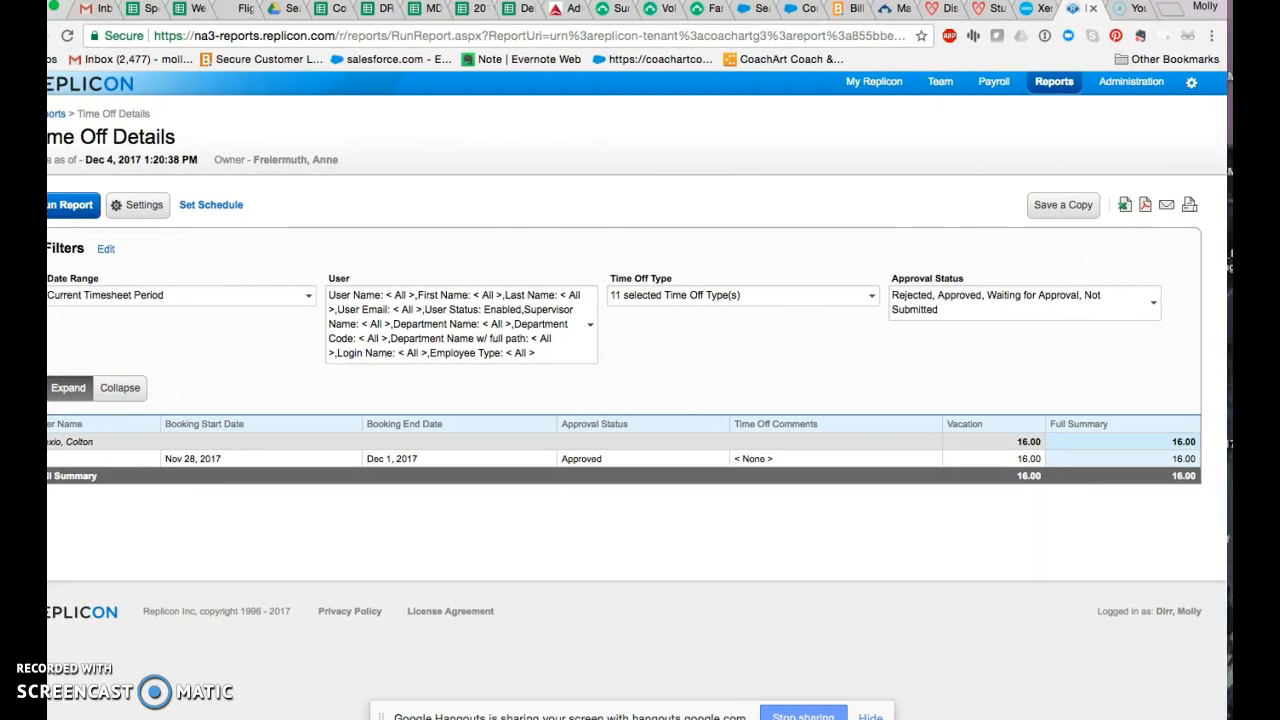
left_click_drag(1227, 717, 1193, 676)
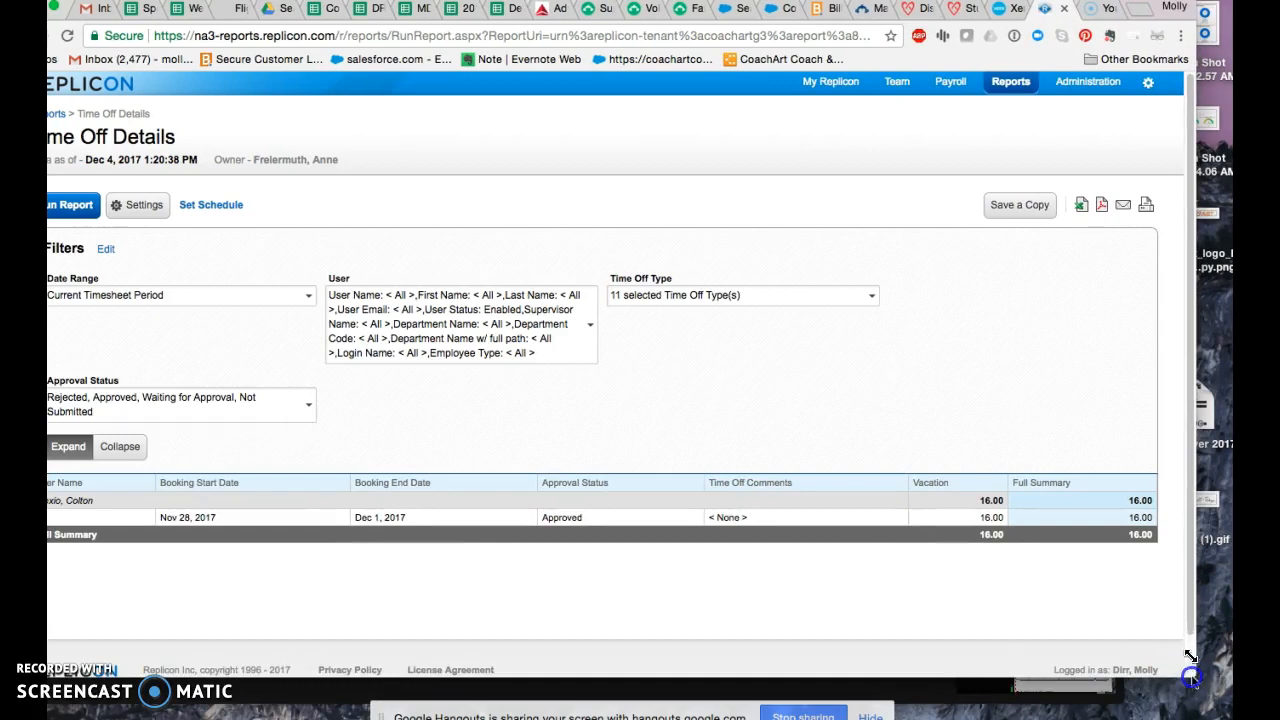
left_click_drag(925, 1, 960, 15)
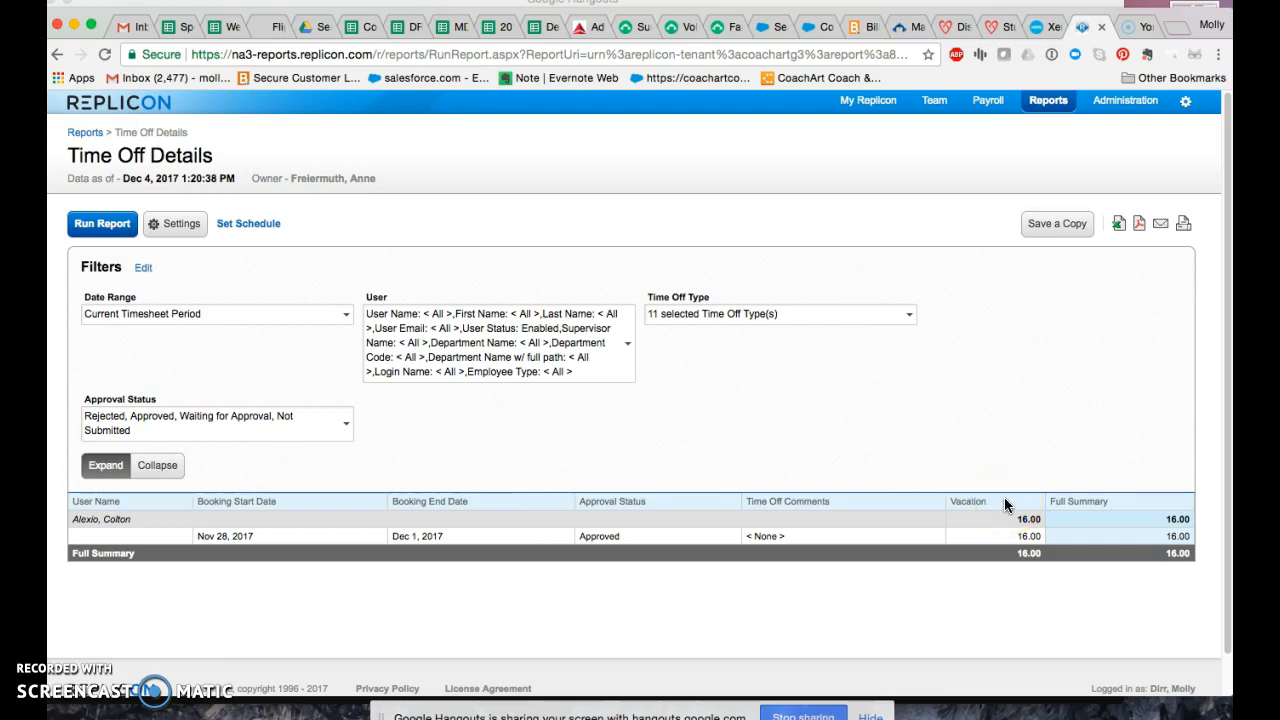
- Open the Gusto login page at app.gusto.com/login in a new browser tab
left_click(1174, 32)
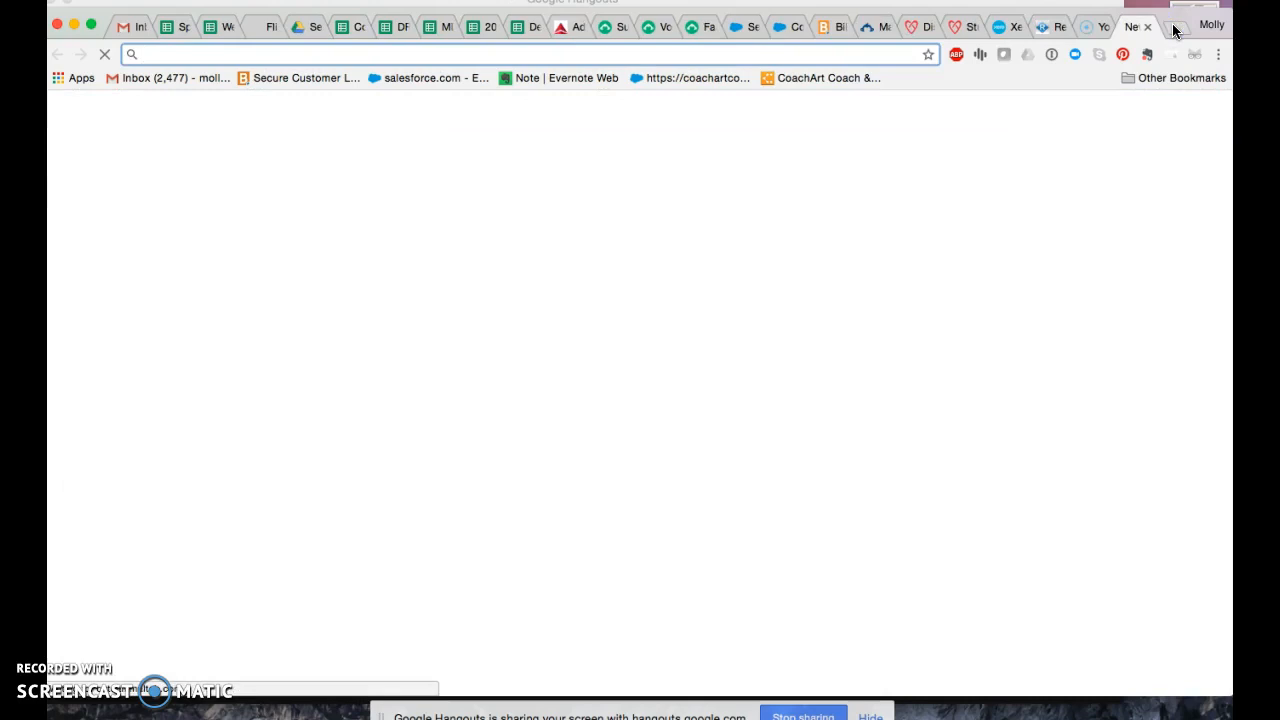
type("gust")
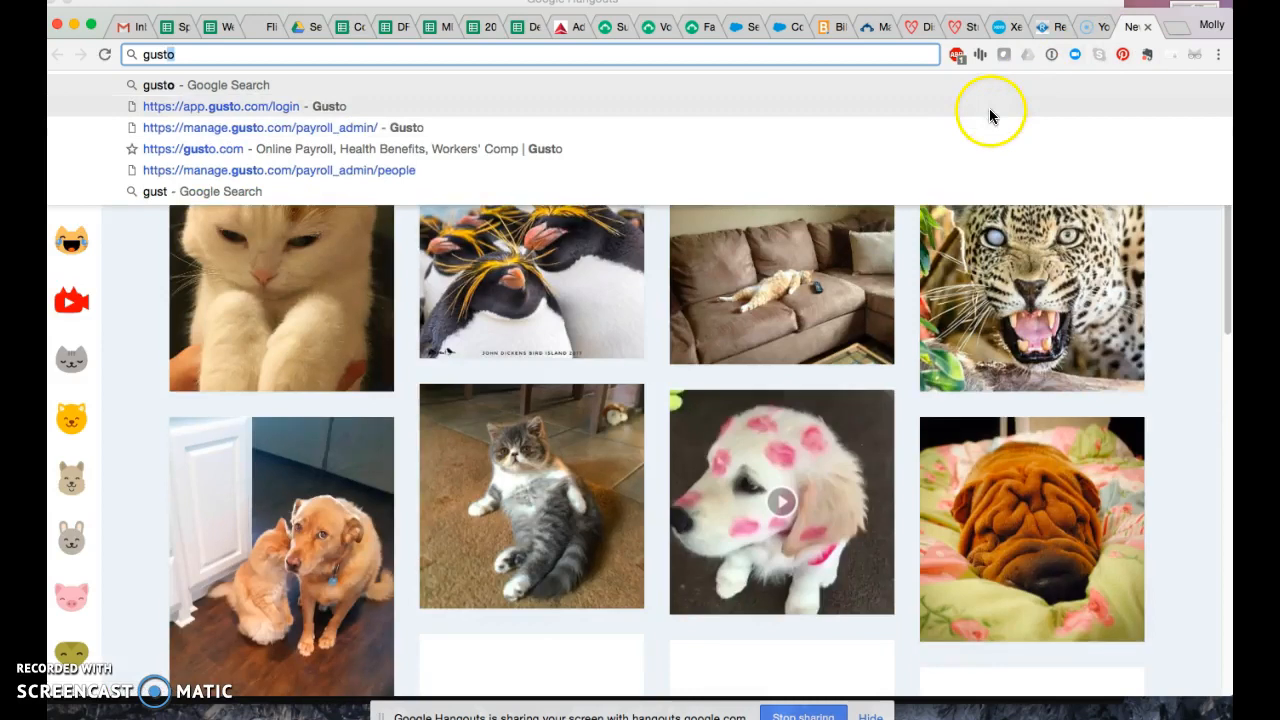
left_click(989, 108)
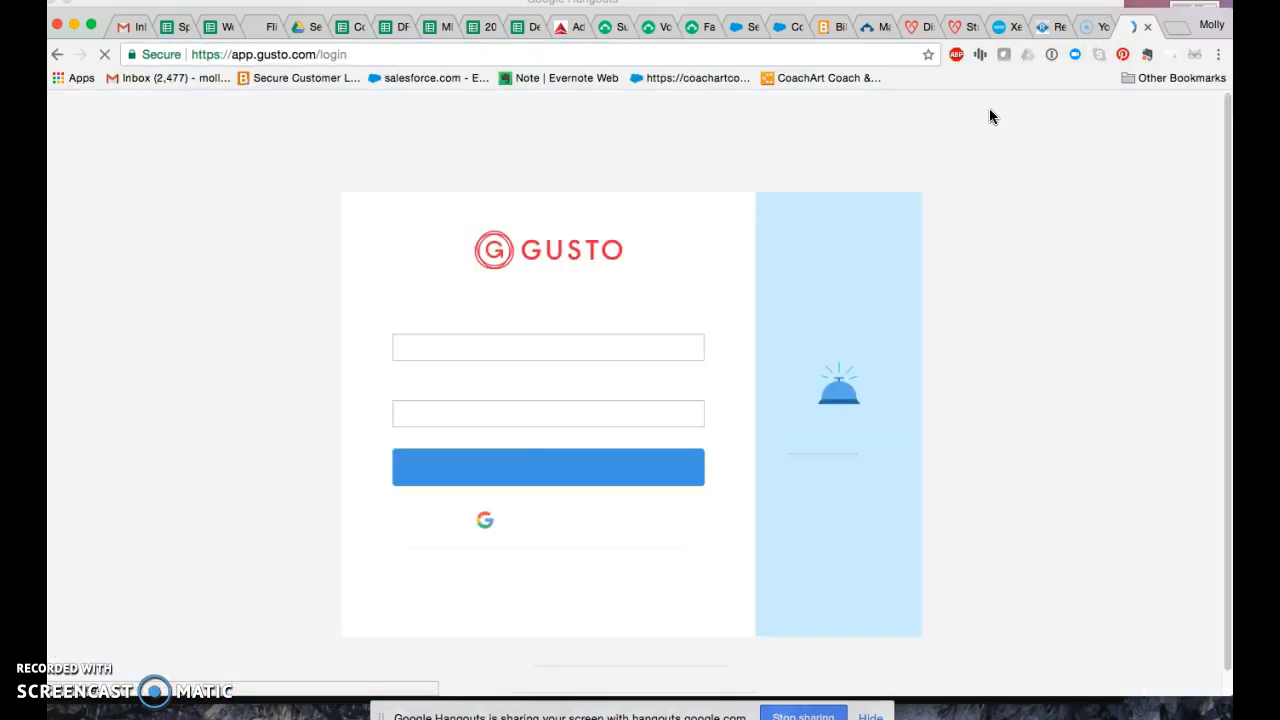
- Sign in to Gusto, filling in the e-mail address and password from the saved personal login in 1Password
left_click(571, 351)
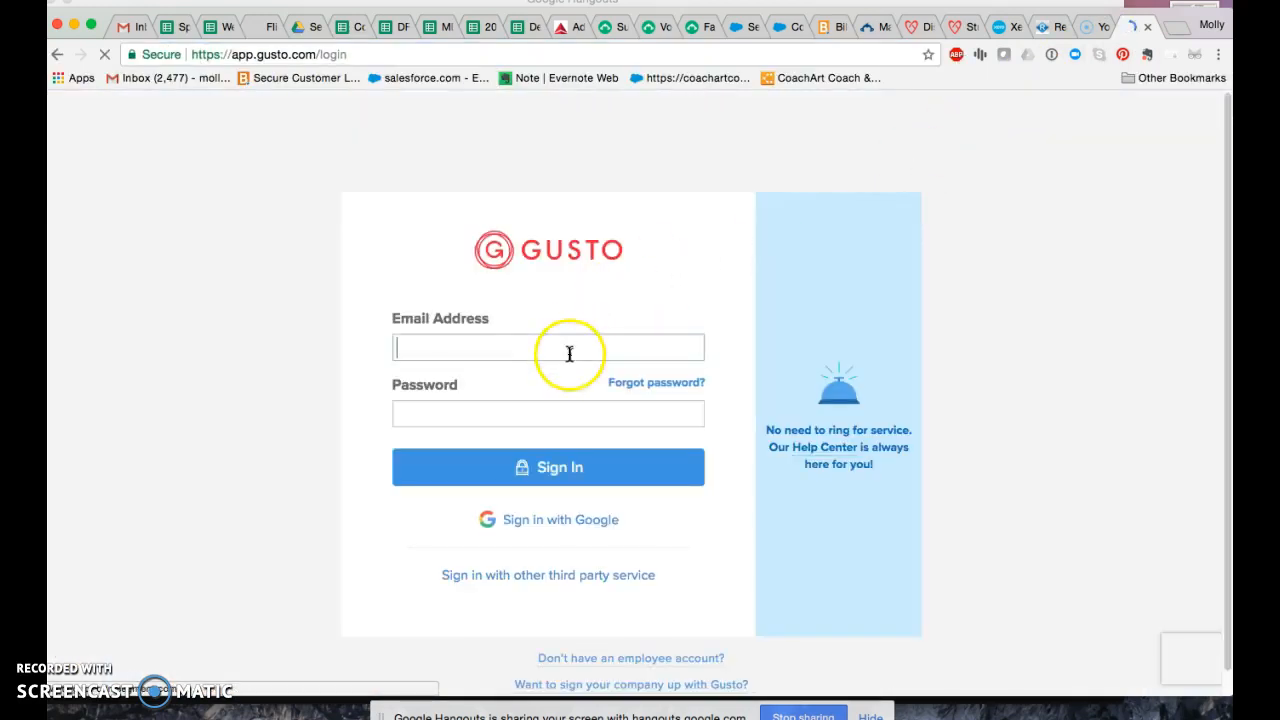
left_click(1051, 55)
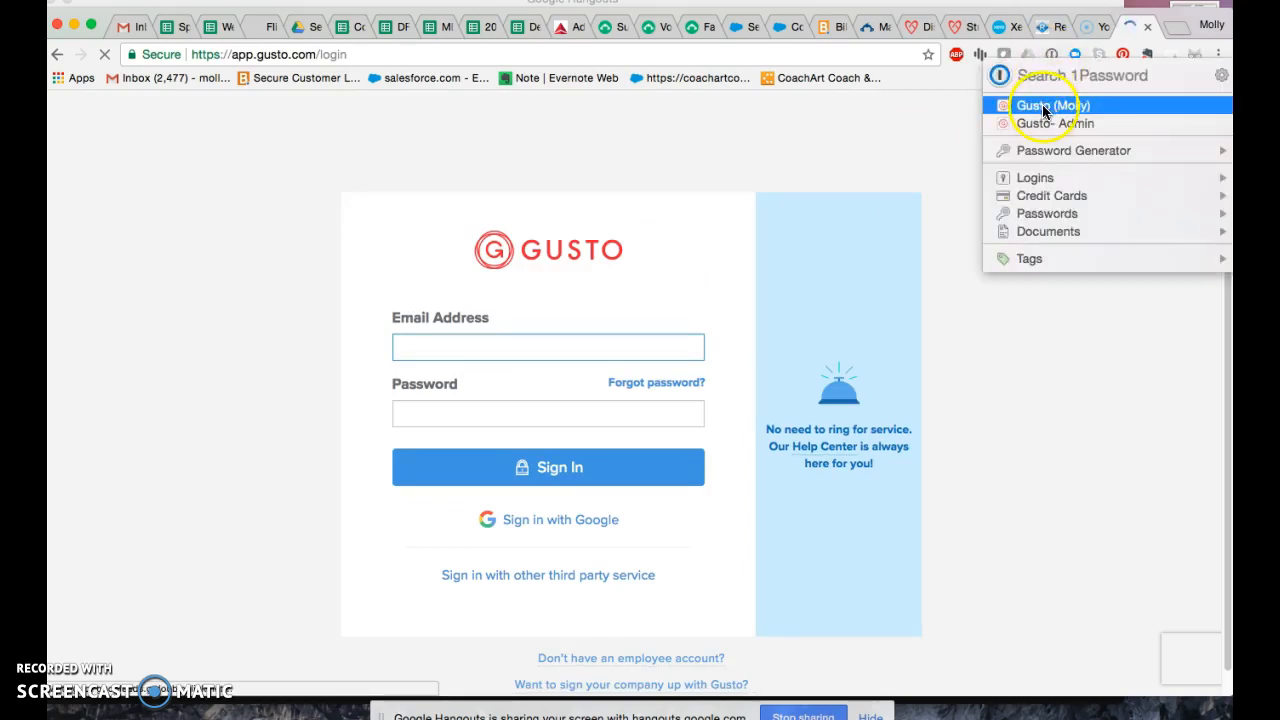
left_click(1043, 107)
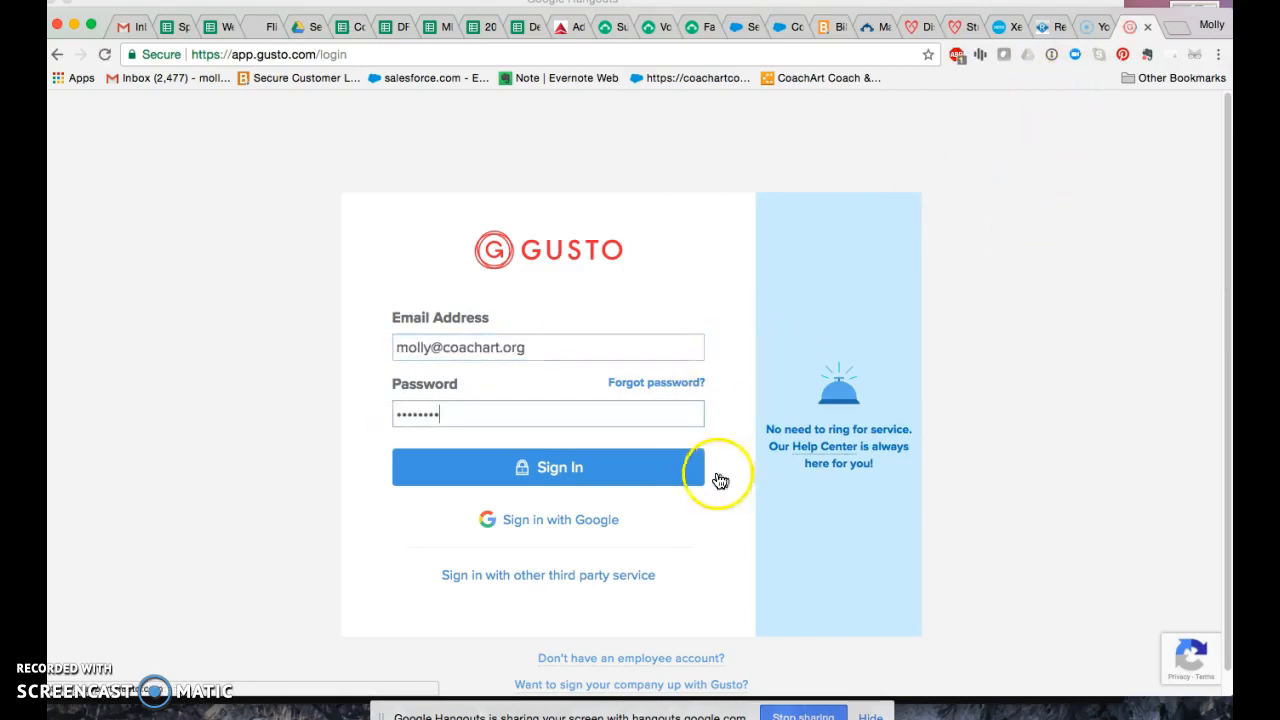
left_click(621, 481)
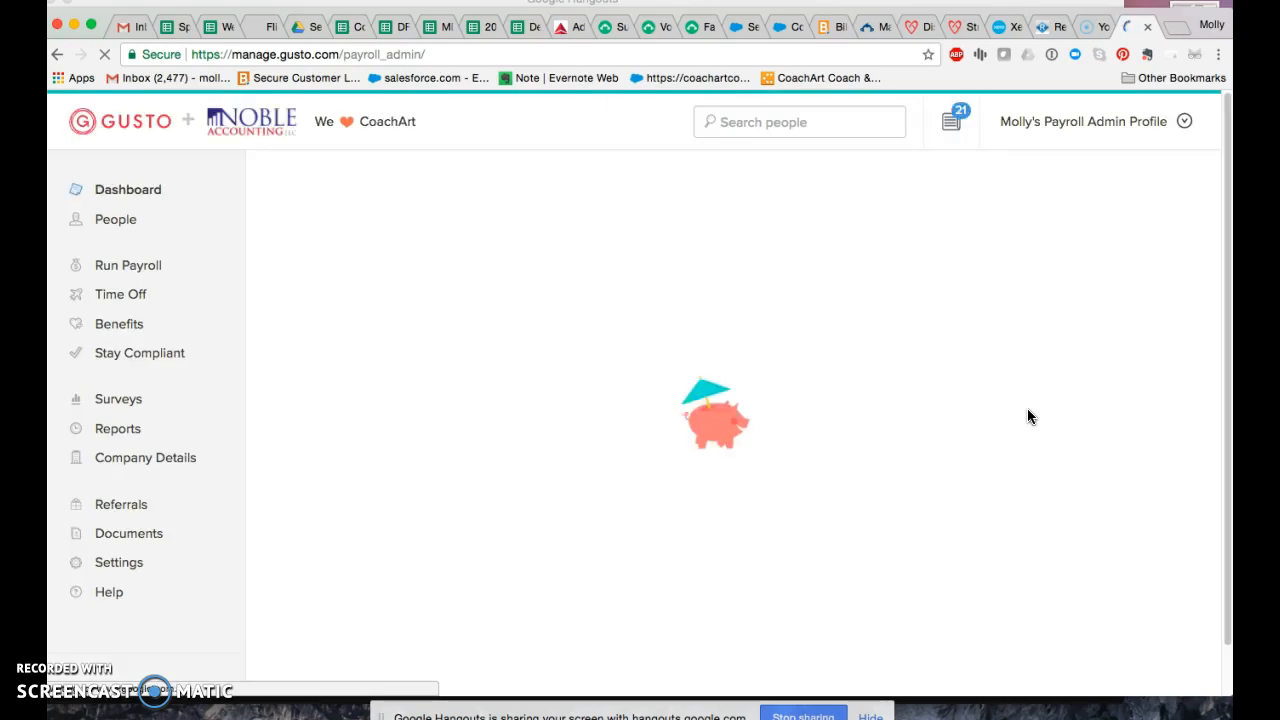
- Start the regular payroll run for the Nov 30 - Dec 13 pay period
left_click(147, 272)
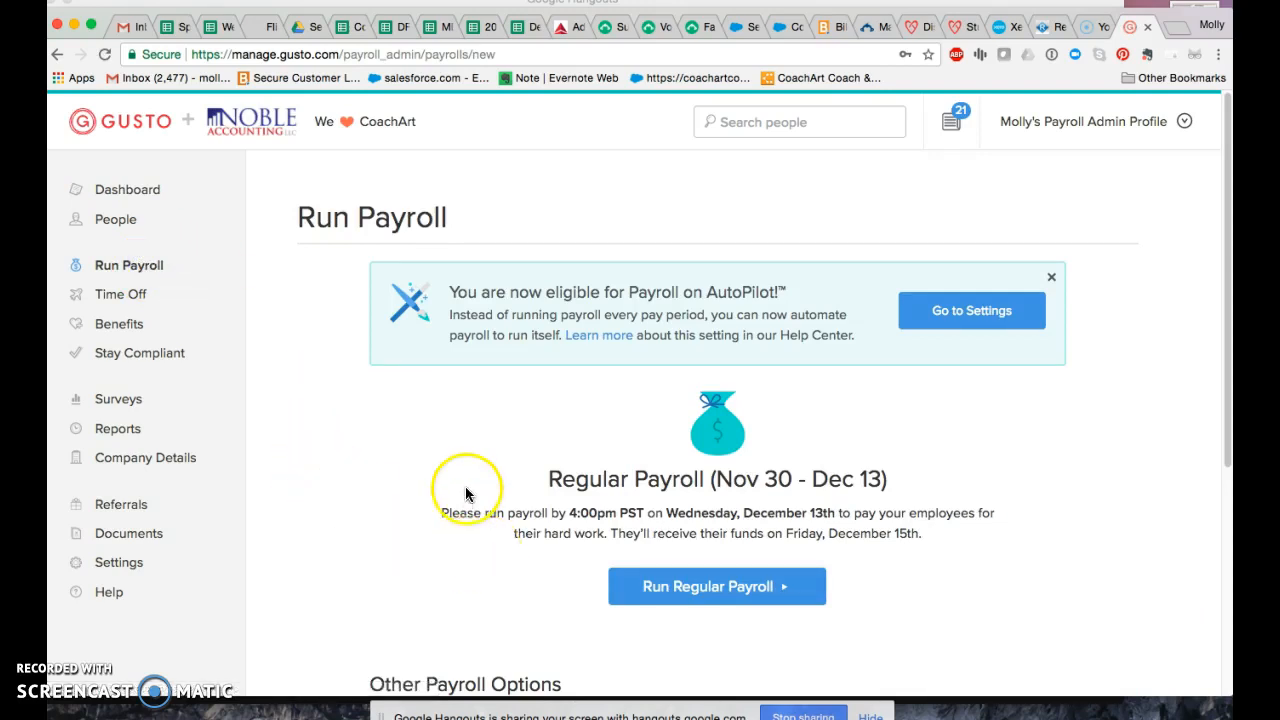
scroll(460, 493, "down", 2)
left_click(788, 534)
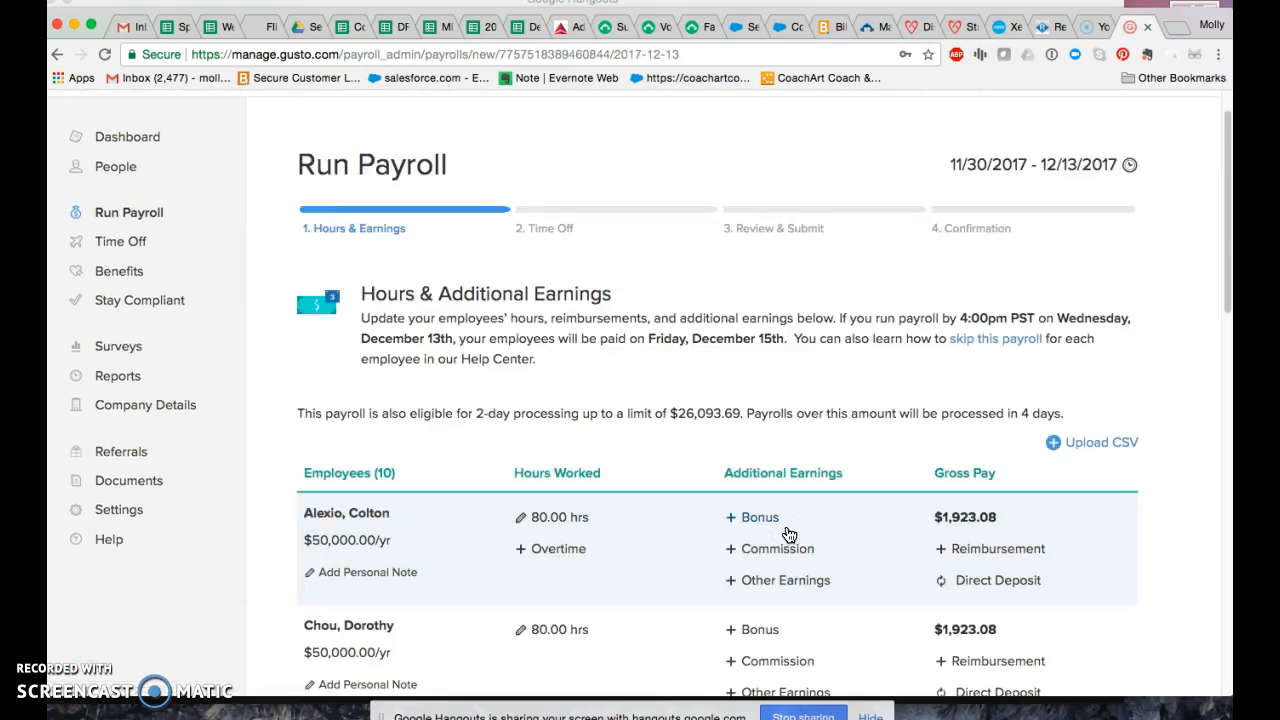
left_click(1083, 458)
- Set the regular hours of the first listed employee to 64 and look over the remaining payroll entries
scroll(1097, 485, "down", 3)
scroll(1097, 485, "down", 1)
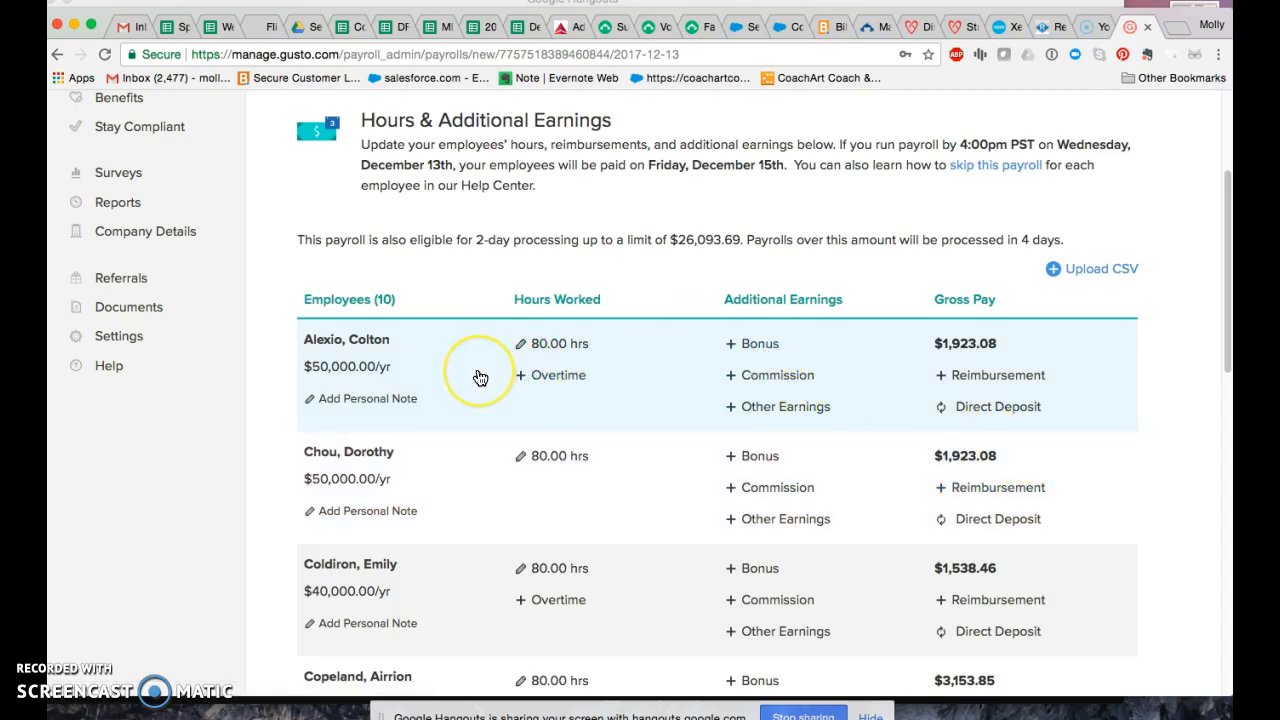
left_click(559, 345)
left_click_drag(684, 344, 670, 342)
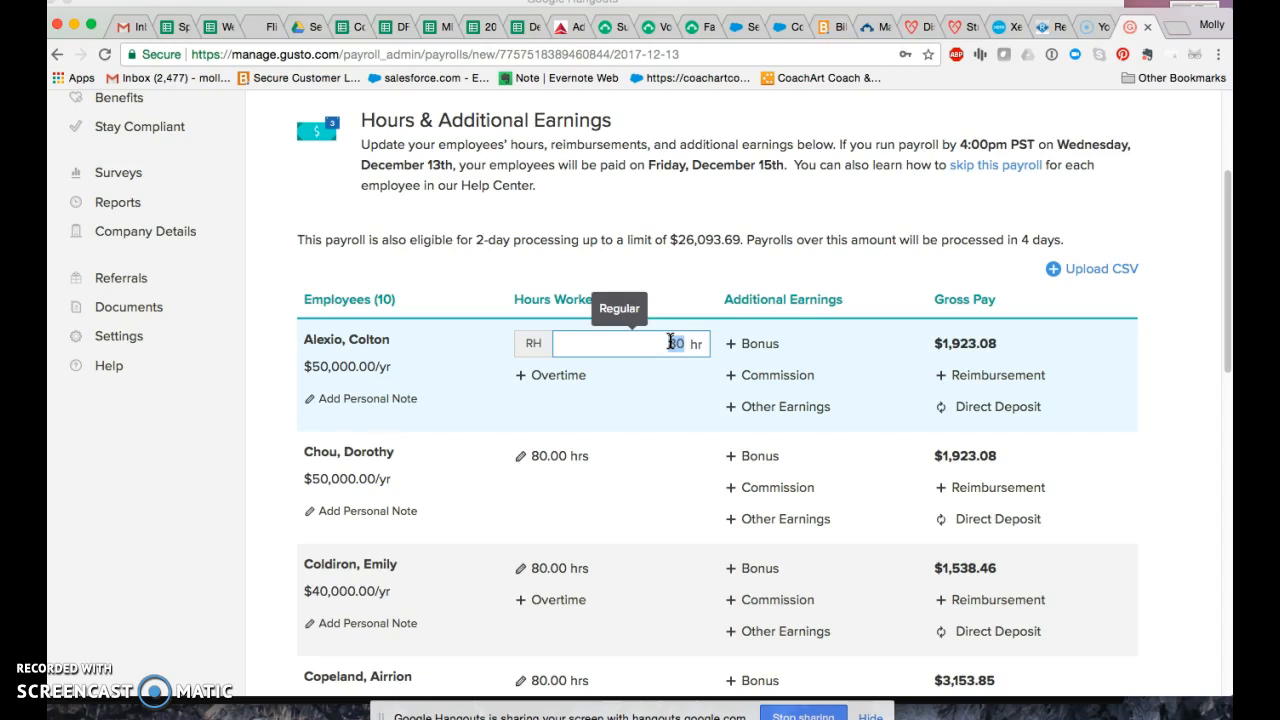
type("64")
scroll(1160, 540, "down", 10)
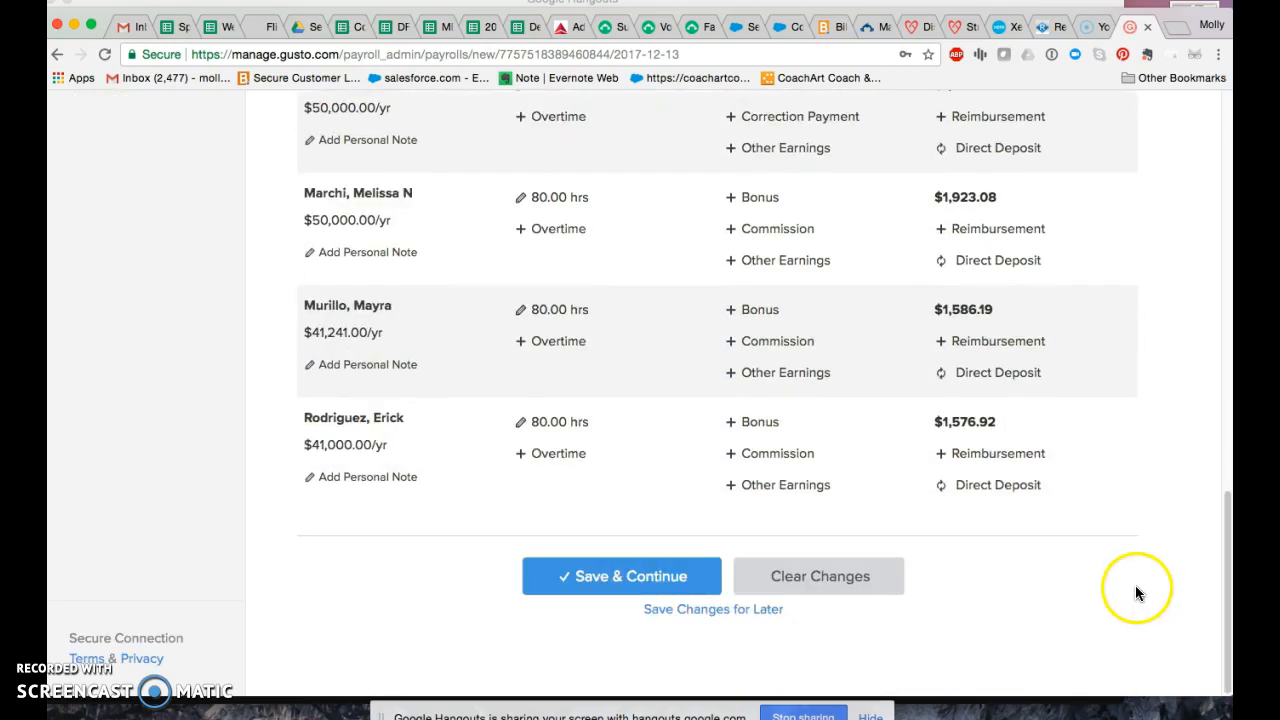
scroll(1135, 585, "up", 6)
scroll(1134, 588, "up", 4)
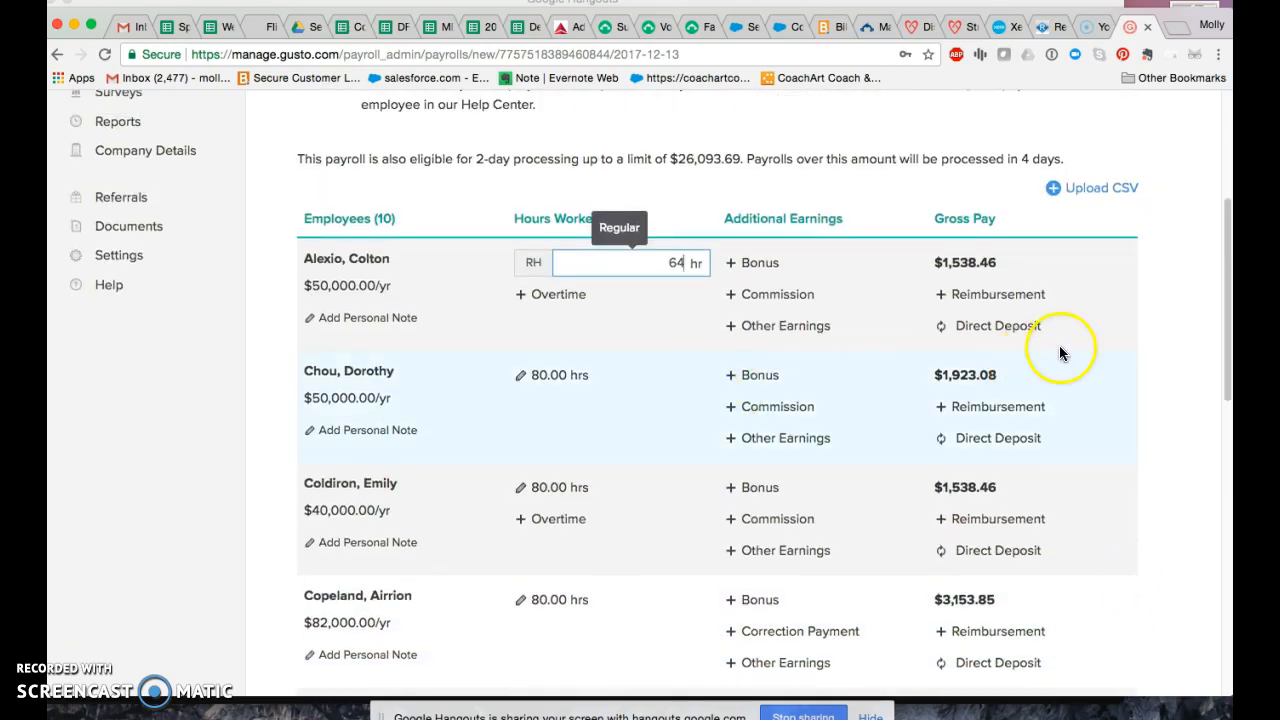
left_click(1148, 351)
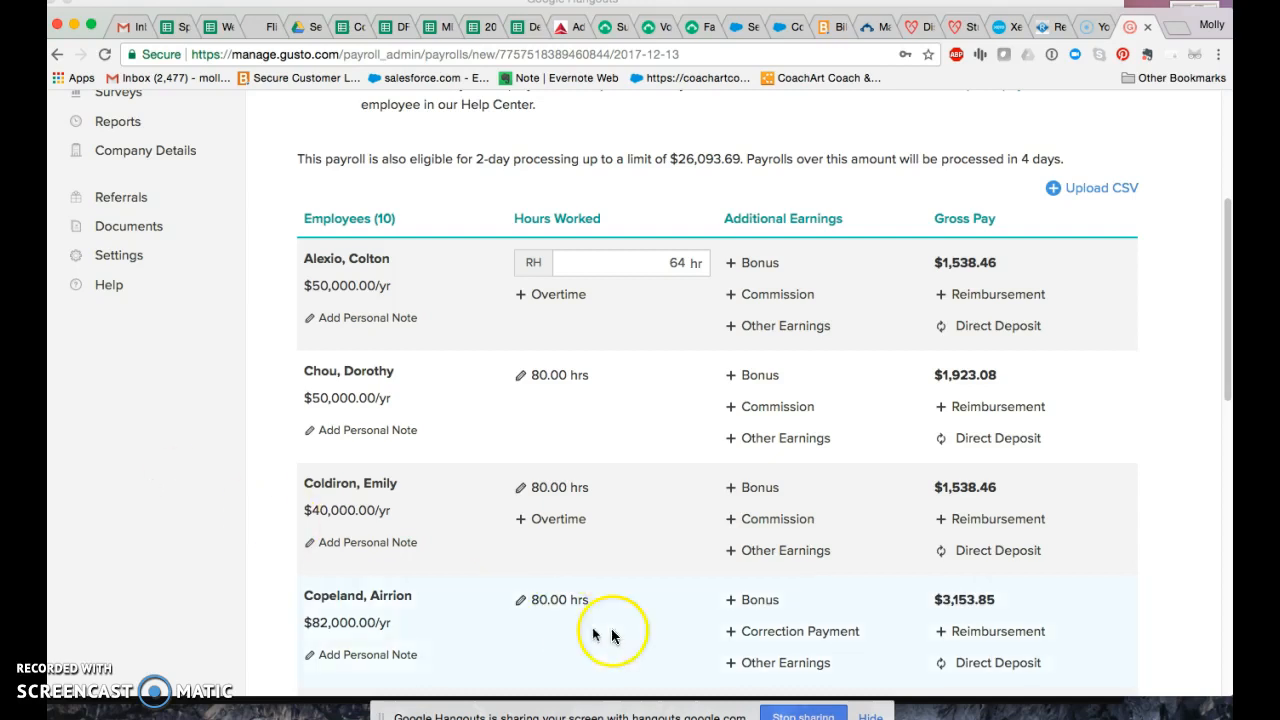
- Open the People page in a separate browser tab and return to the Run Payroll page
scroll(640, 630, "down", 2)
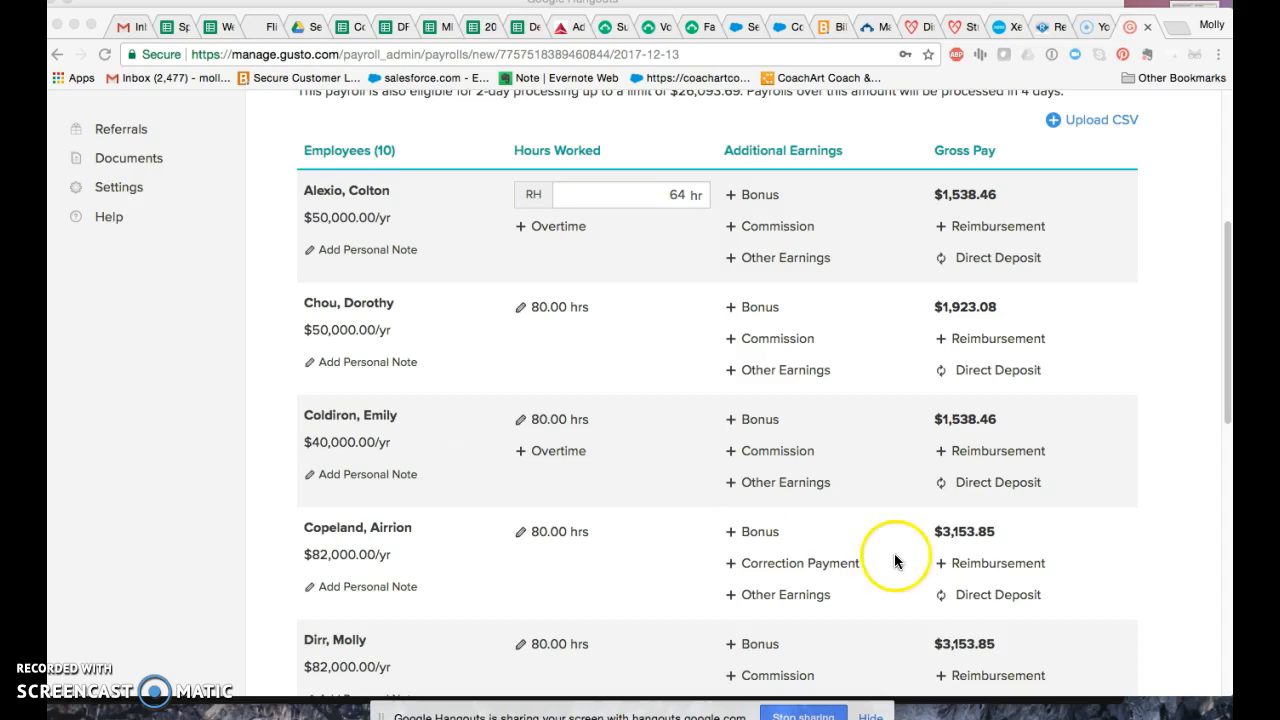
scroll(408, 432, "up", 4)
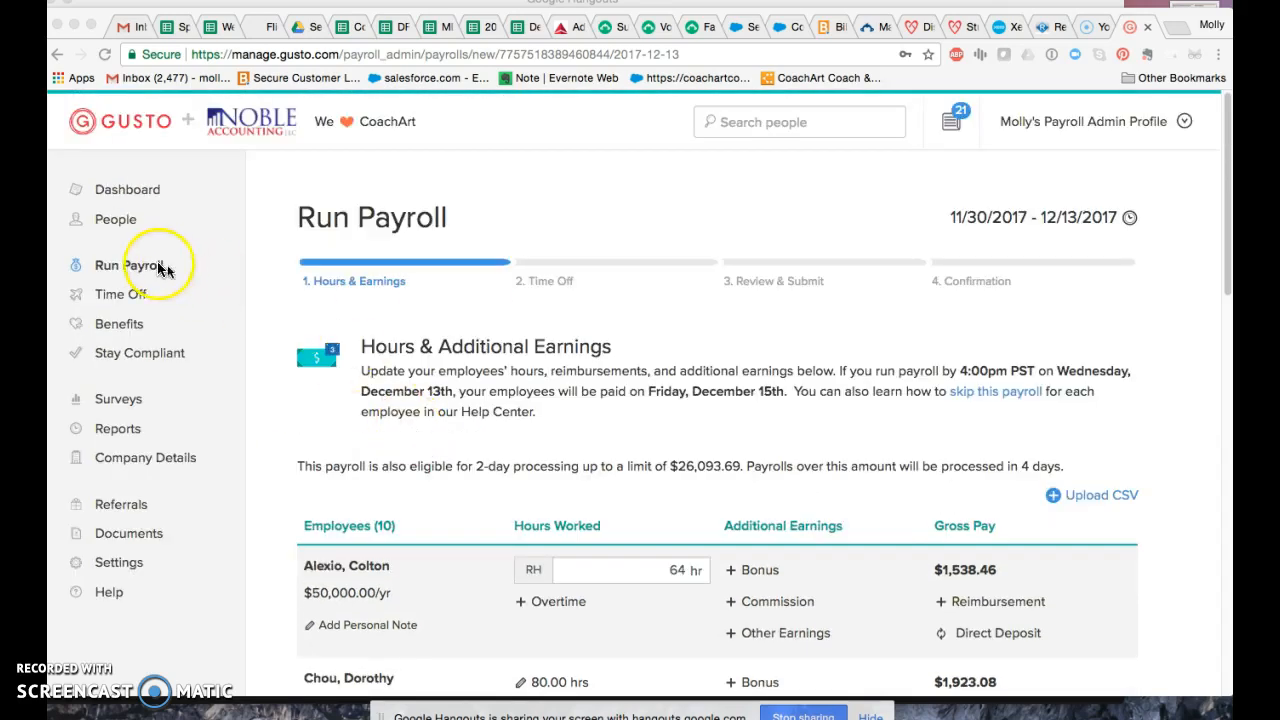
right_click(107, 218)
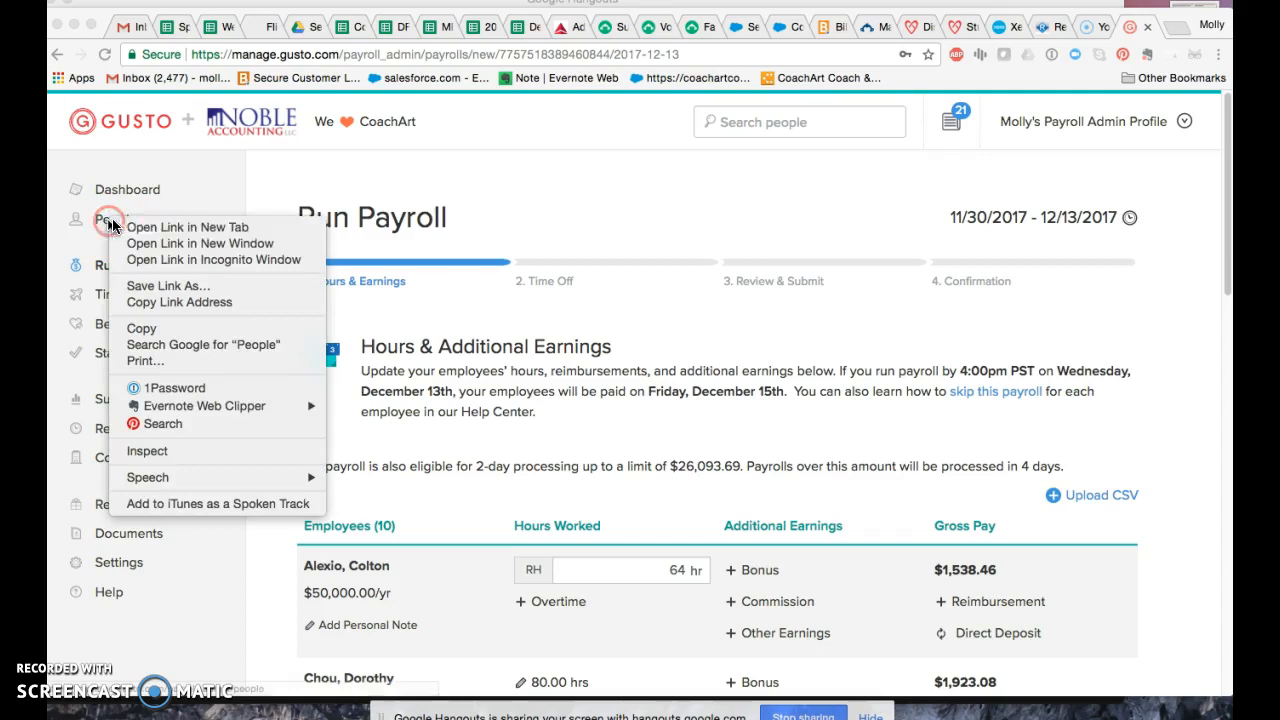
left_click(130, 228)
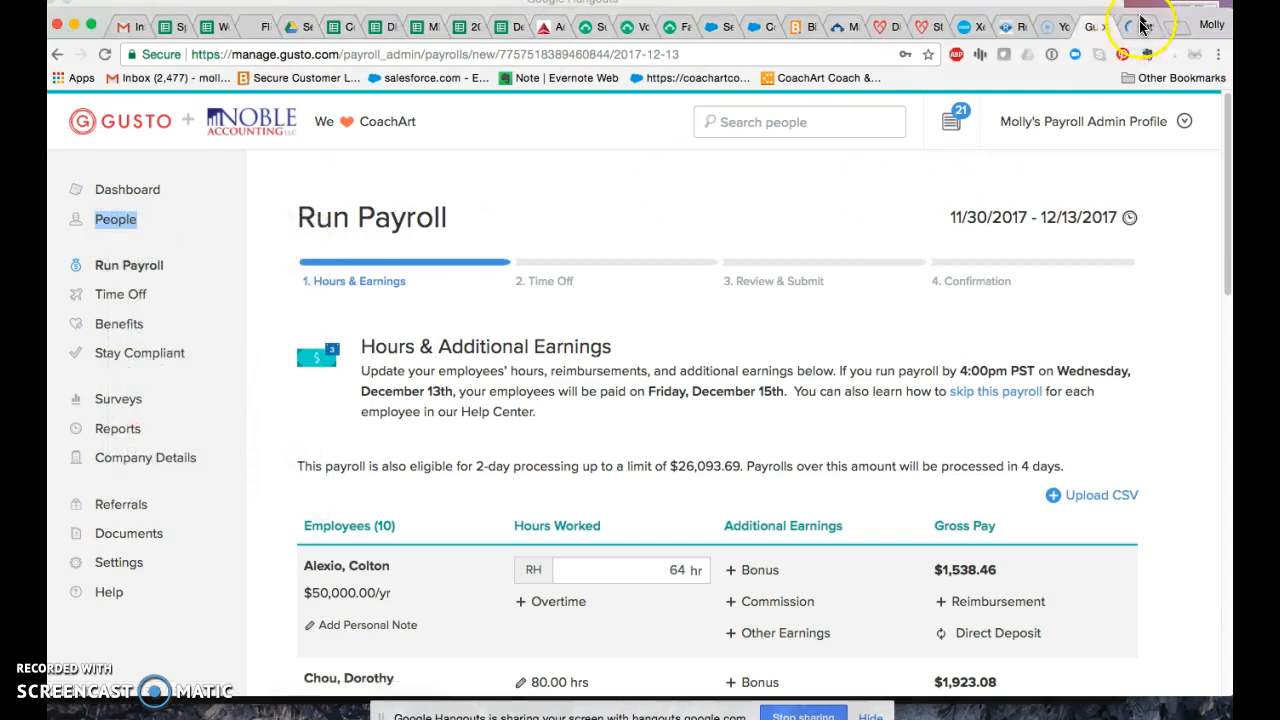
left_click(1130, 26)
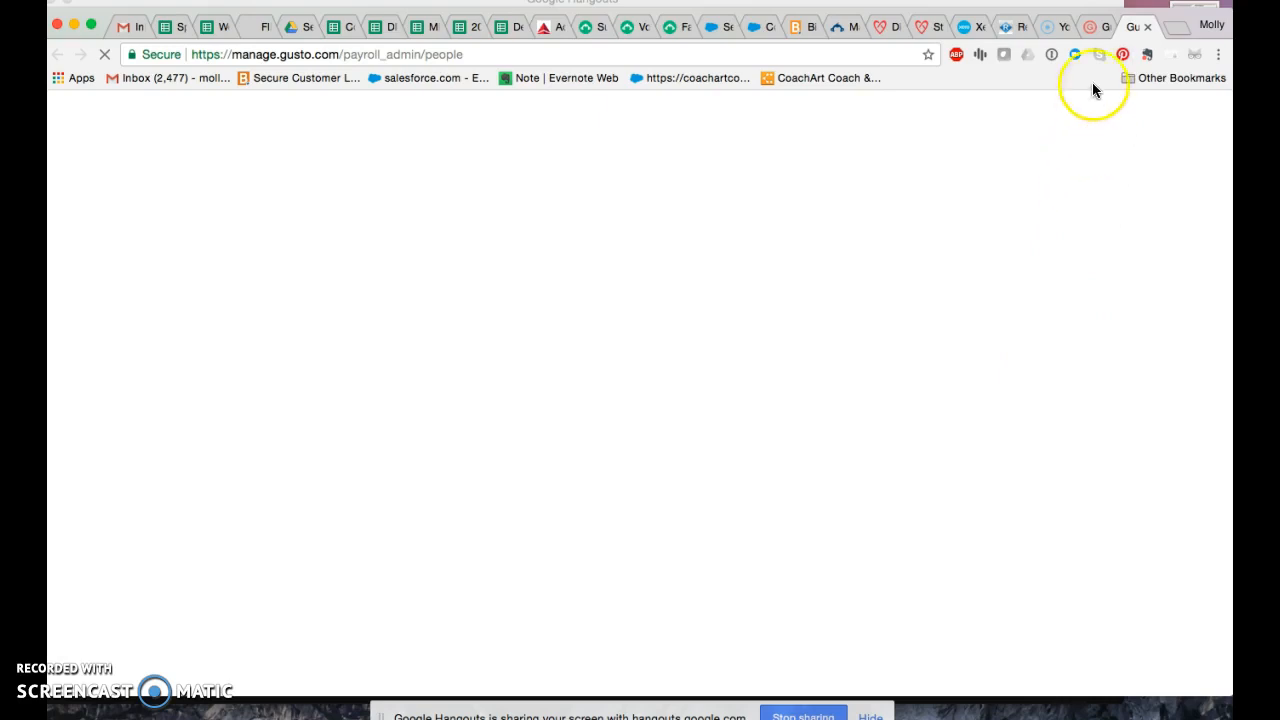
left_click(1095, 28)
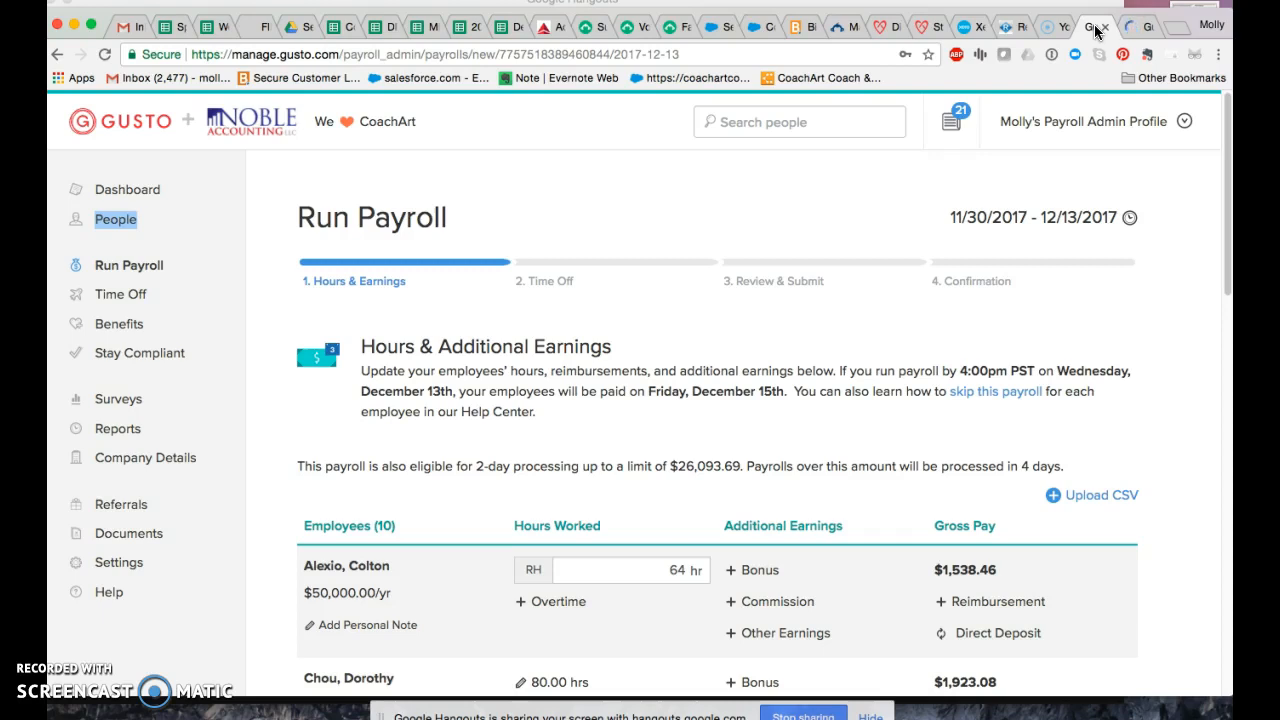
- Open the most recent paystub (12/01/2017) of the National Program Director from the People page
left_click(1139, 30)
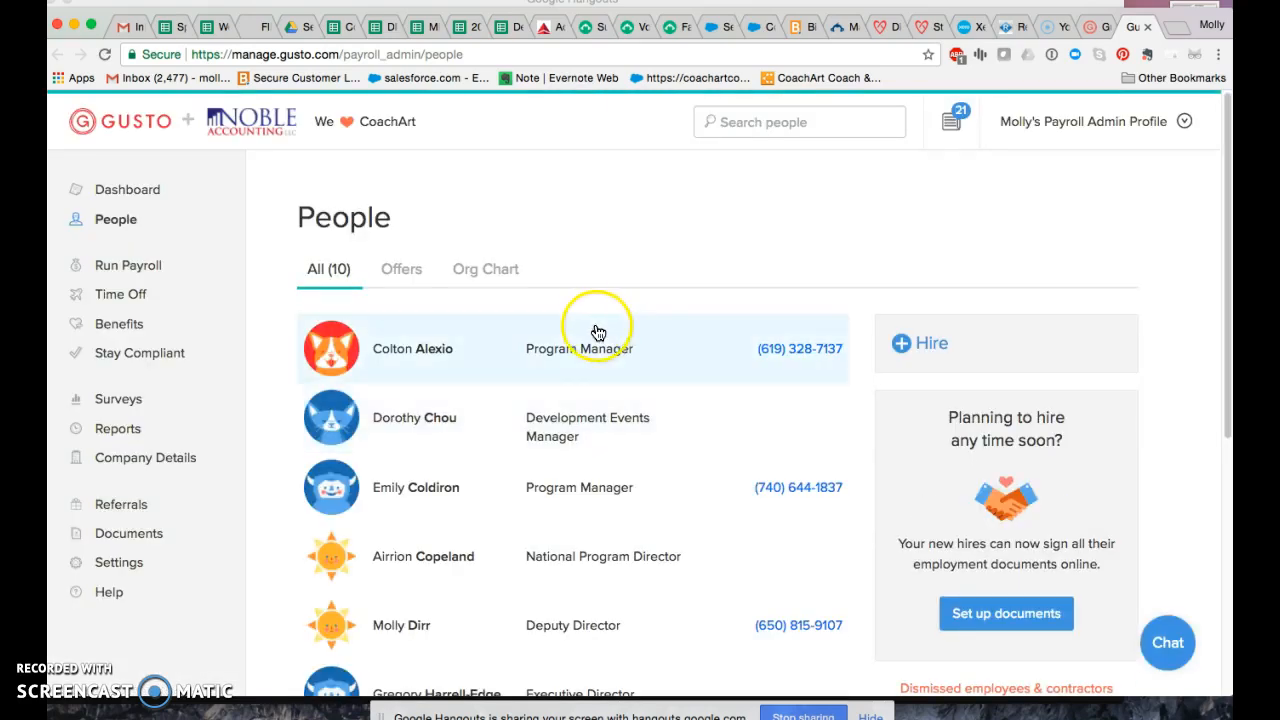
left_click(425, 553)
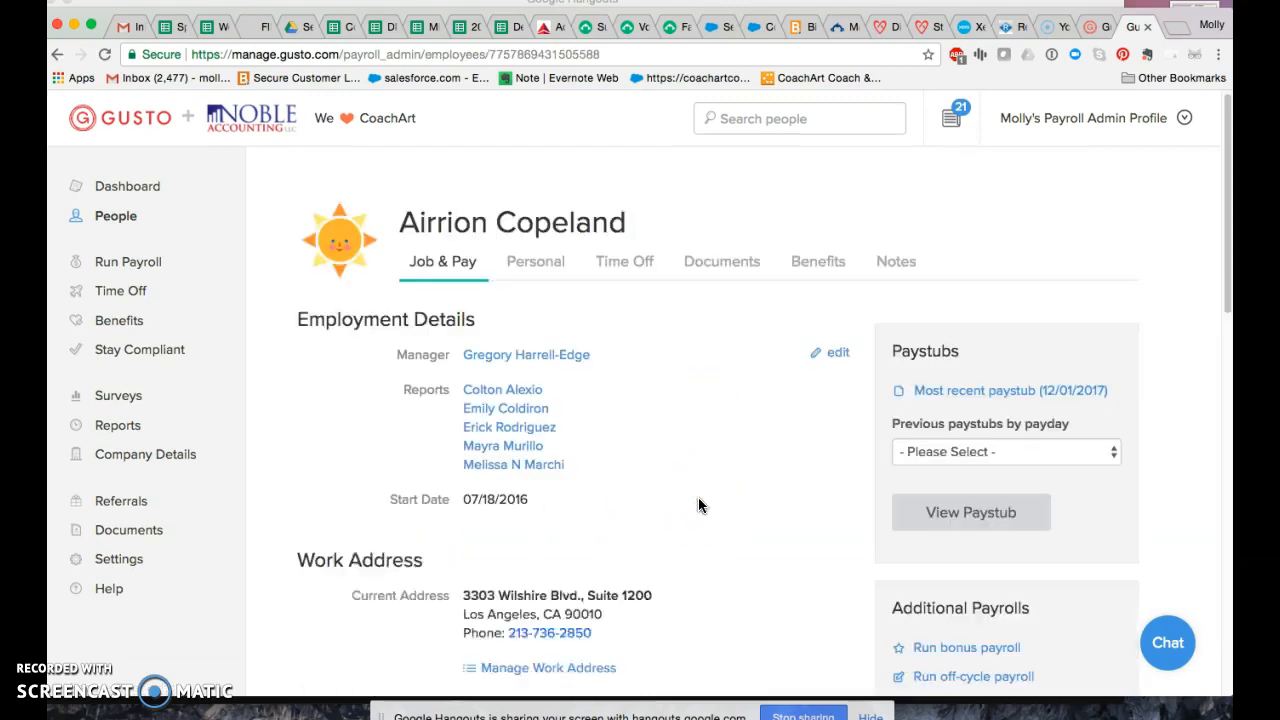
left_click(727, 540)
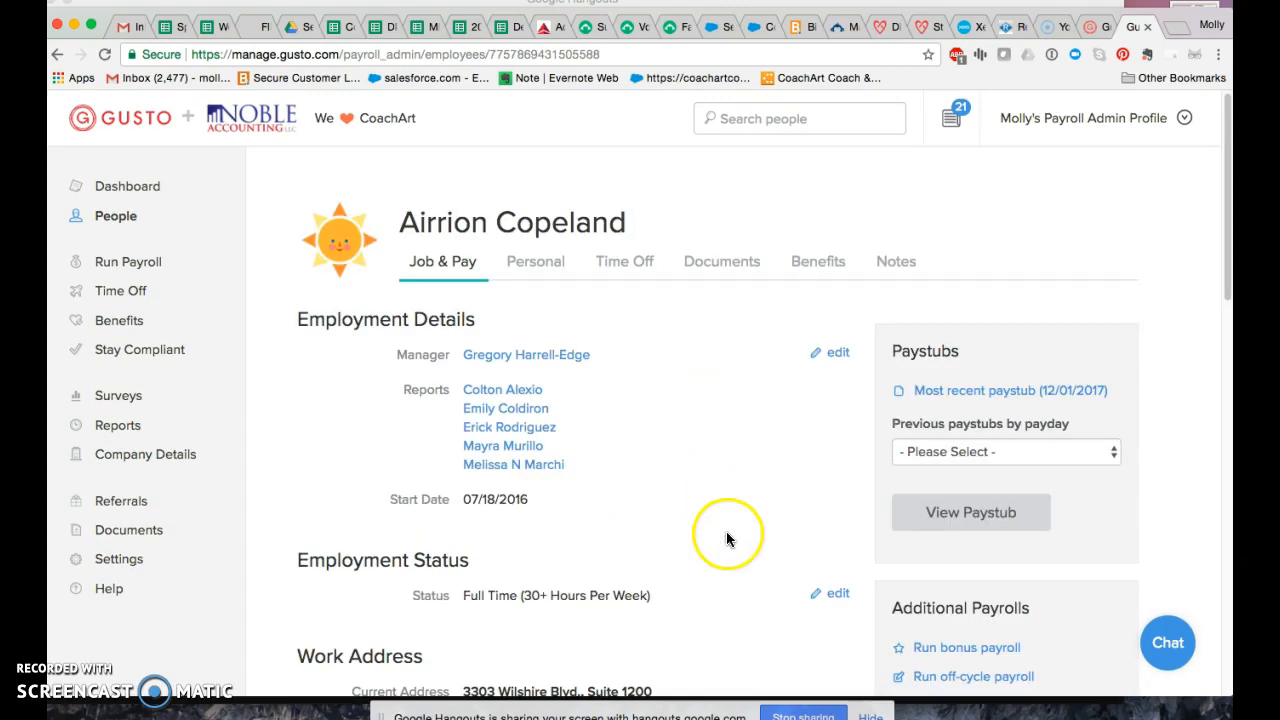
scroll(727, 540, "down", 1)
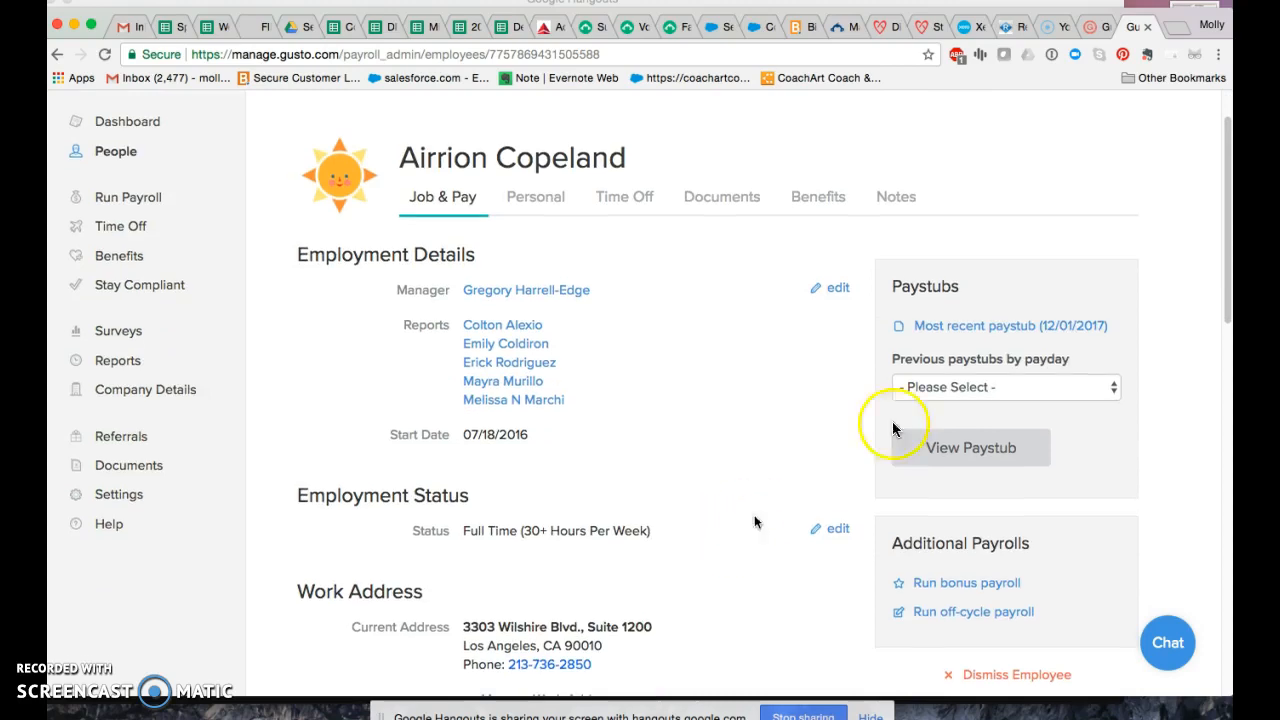
left_click(1021, 333)
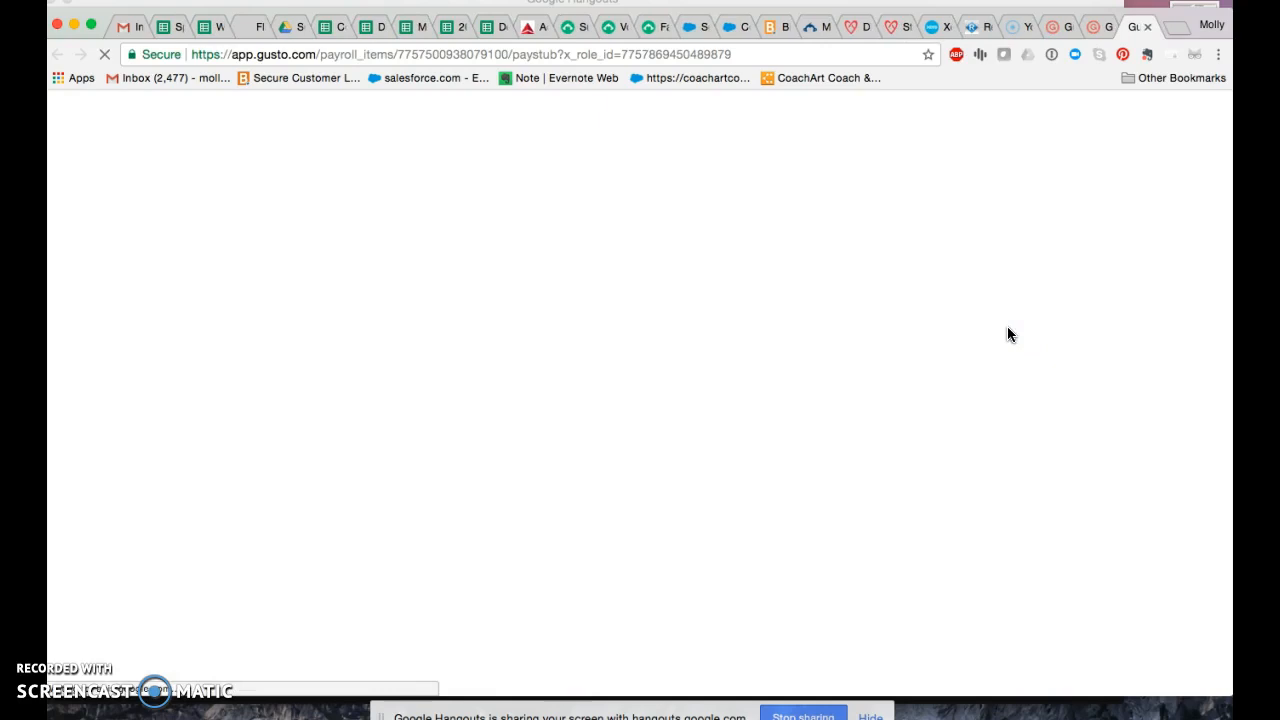
- Review the earnings, taxes, deductions, employer contributions and summary sections of the earnings statement
left_click(884, 352)
left_click(705, 527)
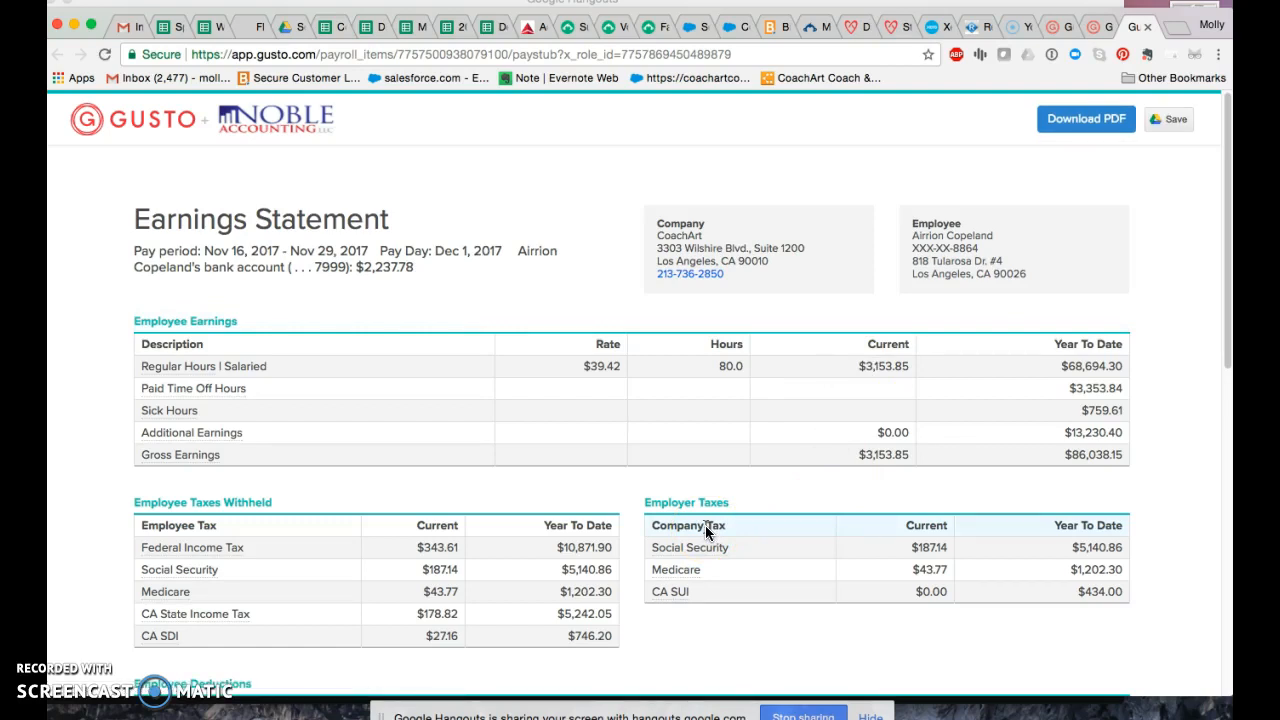
scroll(752, 528, "down", 4)
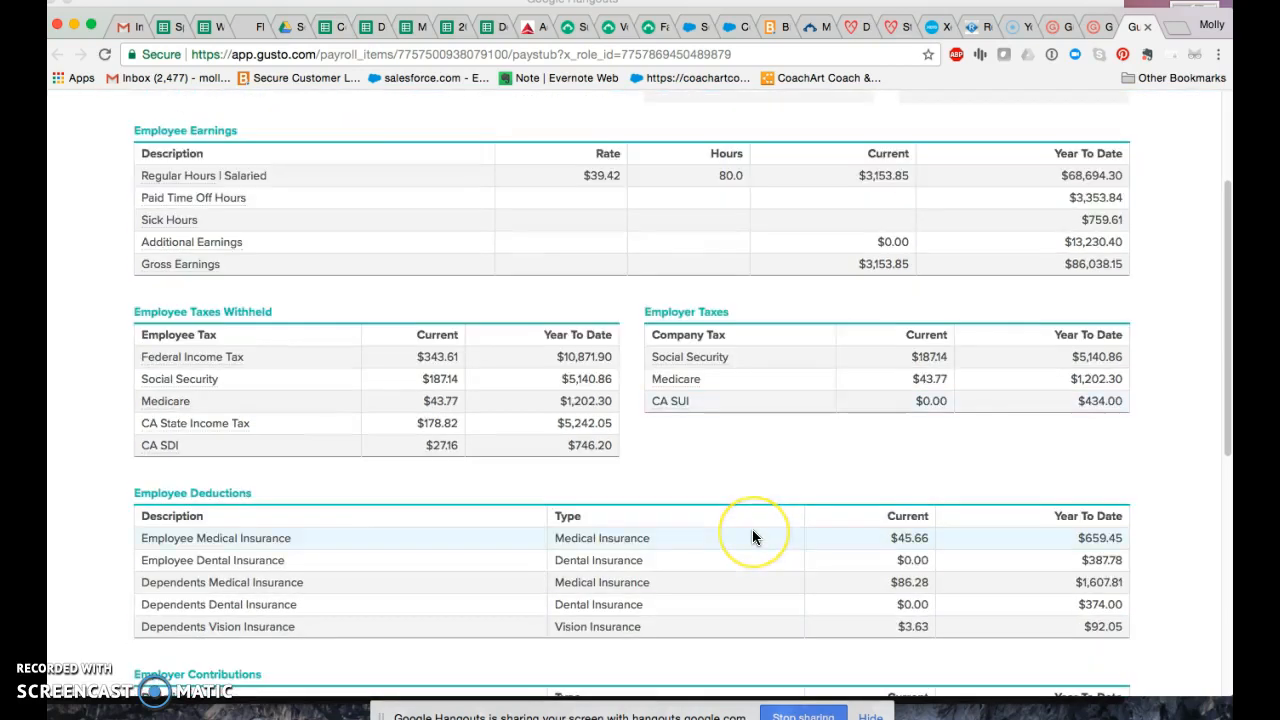
scroll(752, 529, "down", 6)
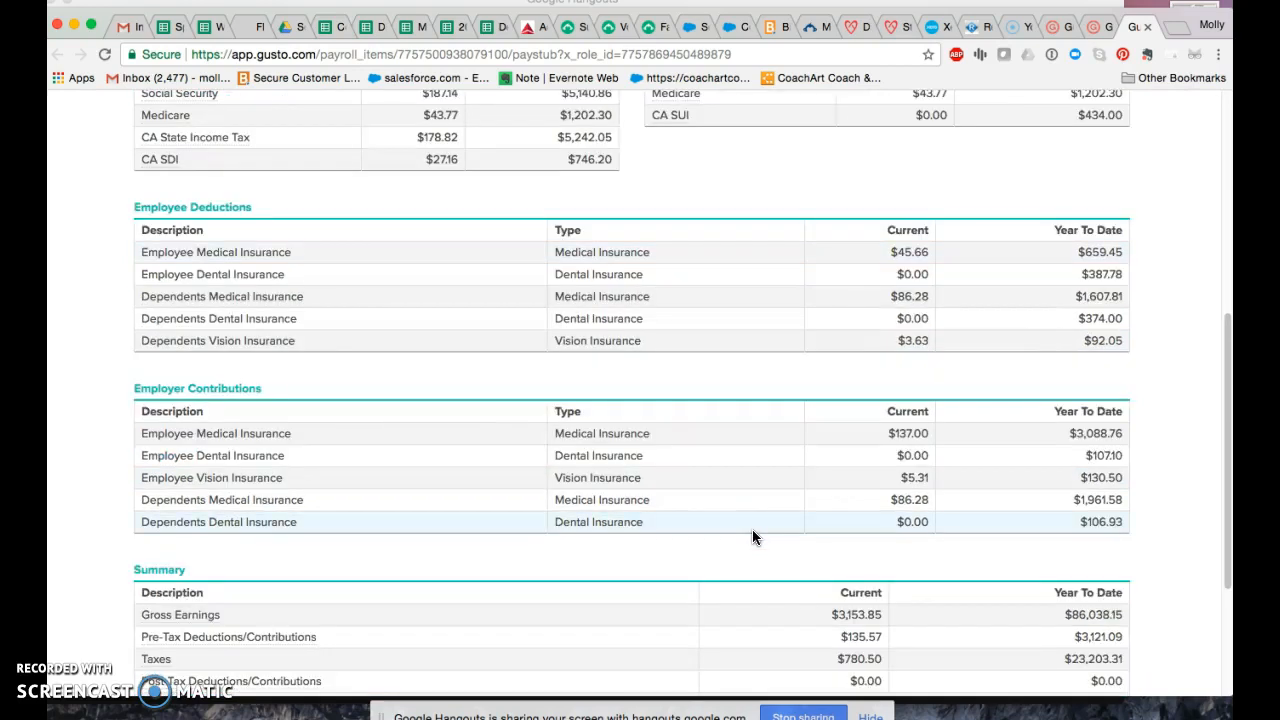
scroll(752, 529, "up", 10)
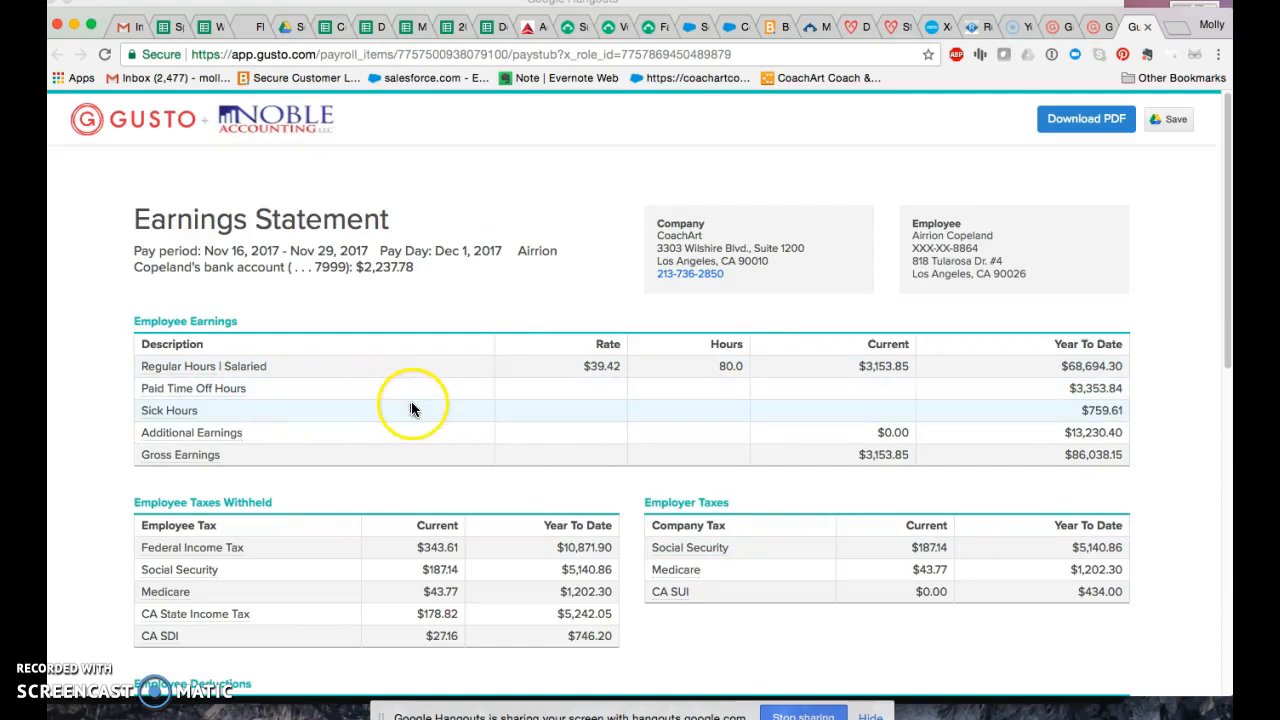
scroll(505, 490, "down", 2)
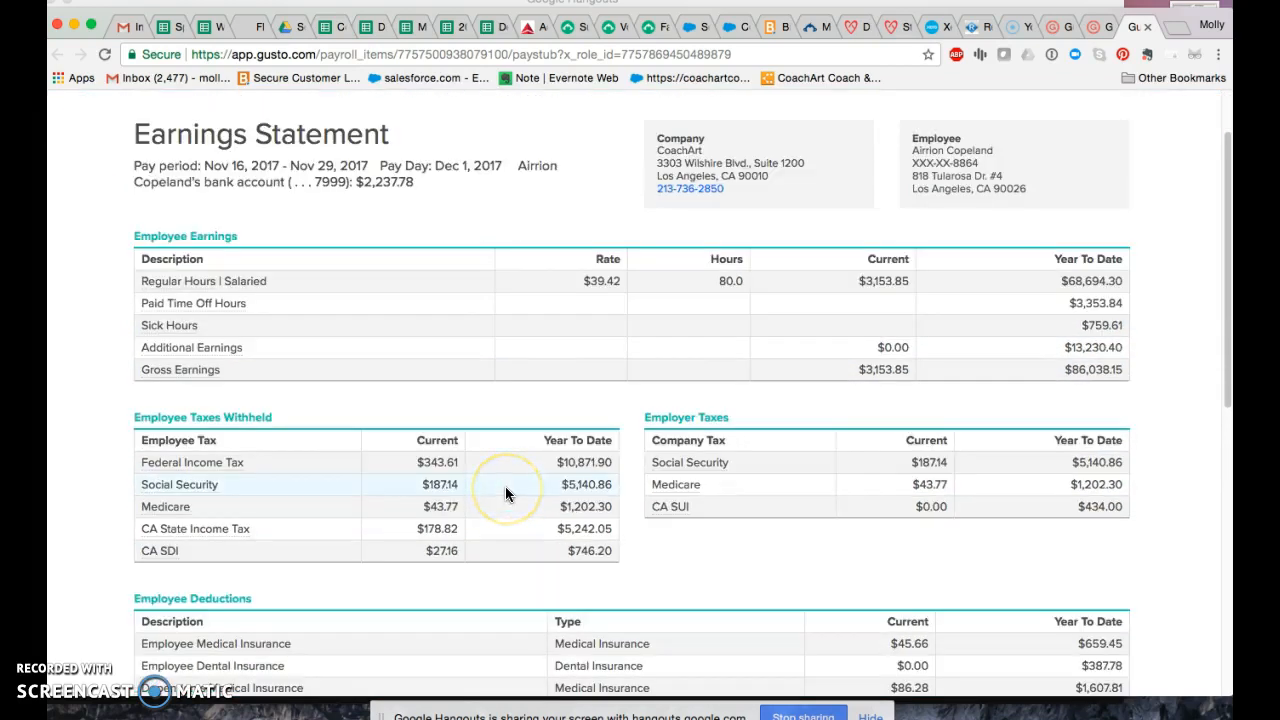
scroll(505, 486, "down", 5)
scroll(505, 486, "up", 6)
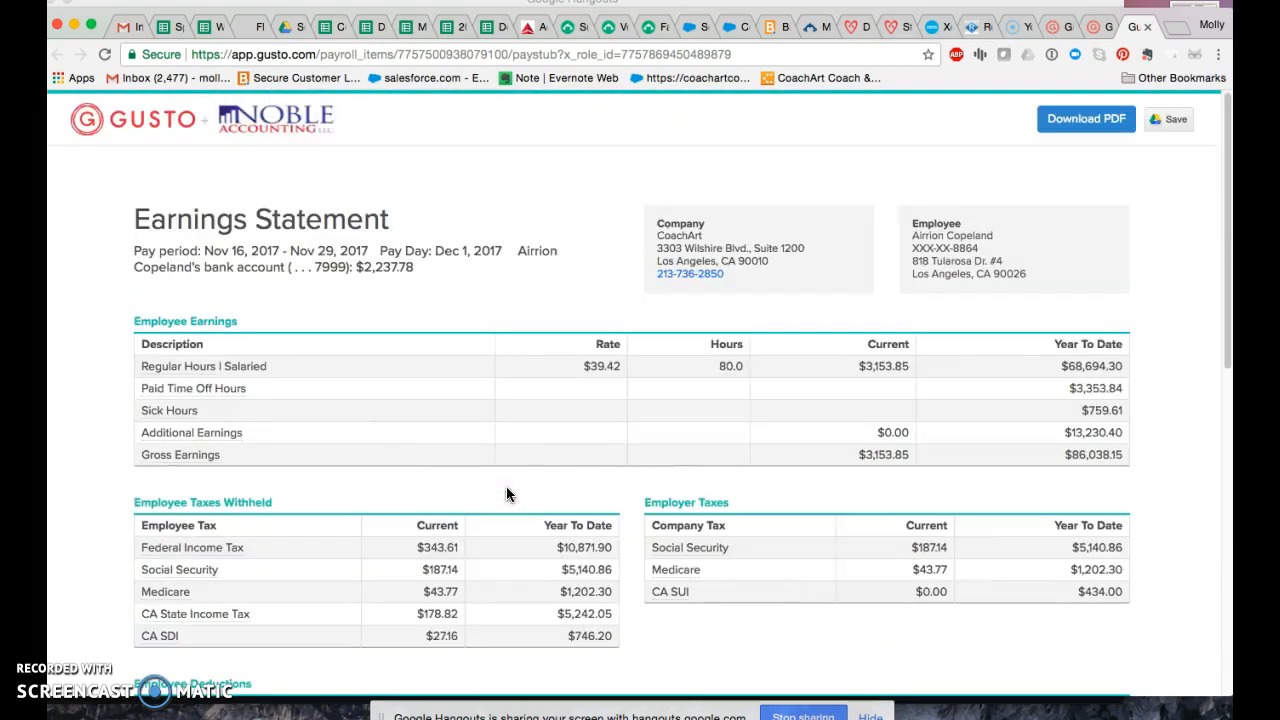
- Return to the Run Payroll page and inspect the Other Earnings options for the same employee without saving anything
left_click(1054, 30)
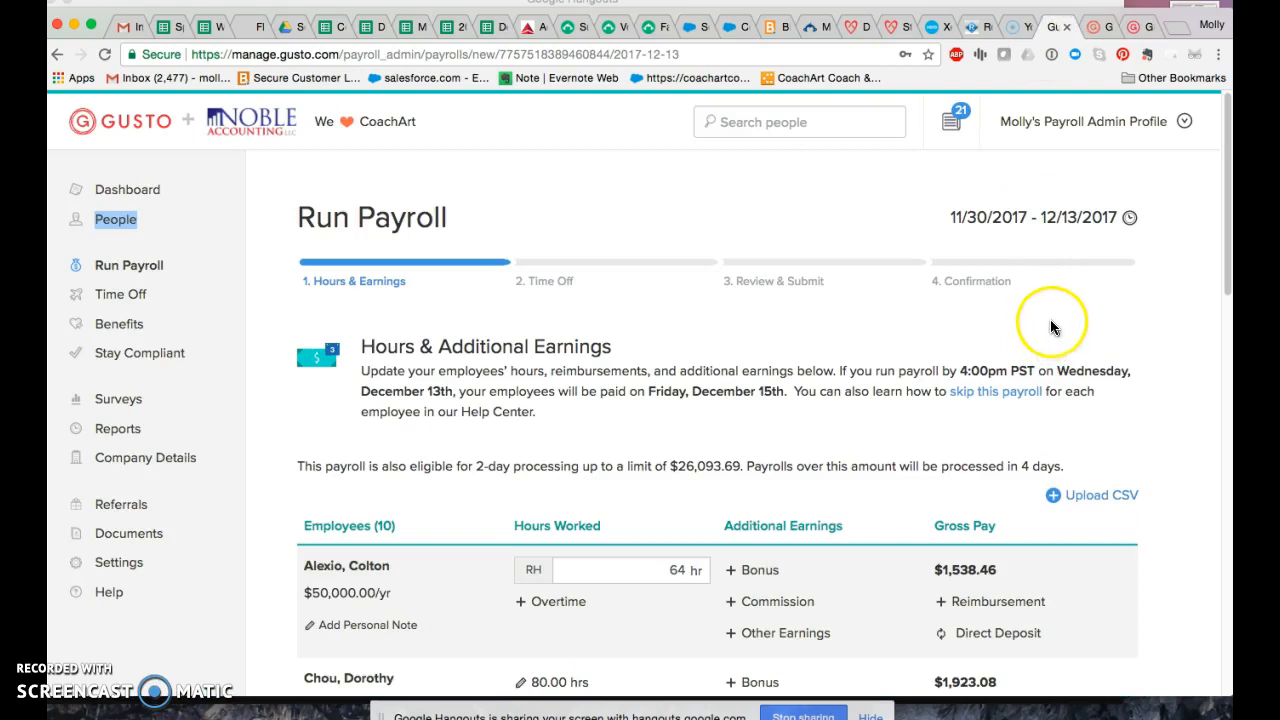
scroll(1050, 320, "down", 5)
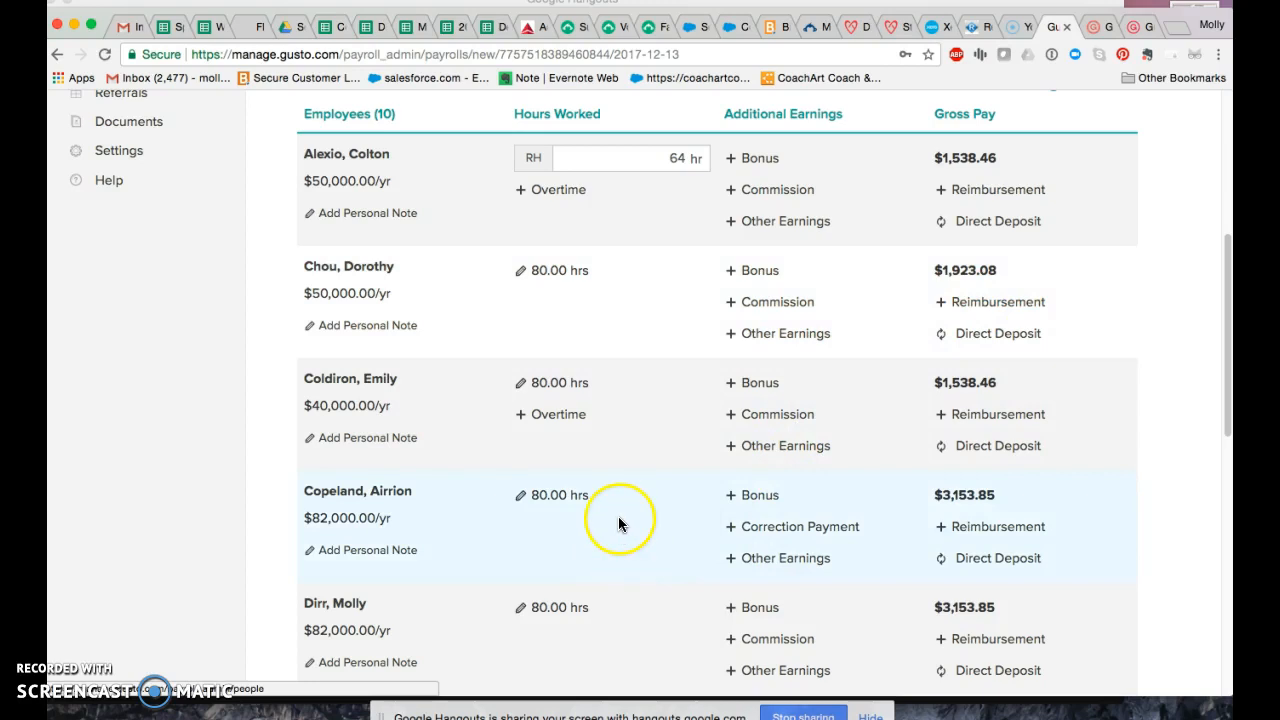
left_click(766, 563)
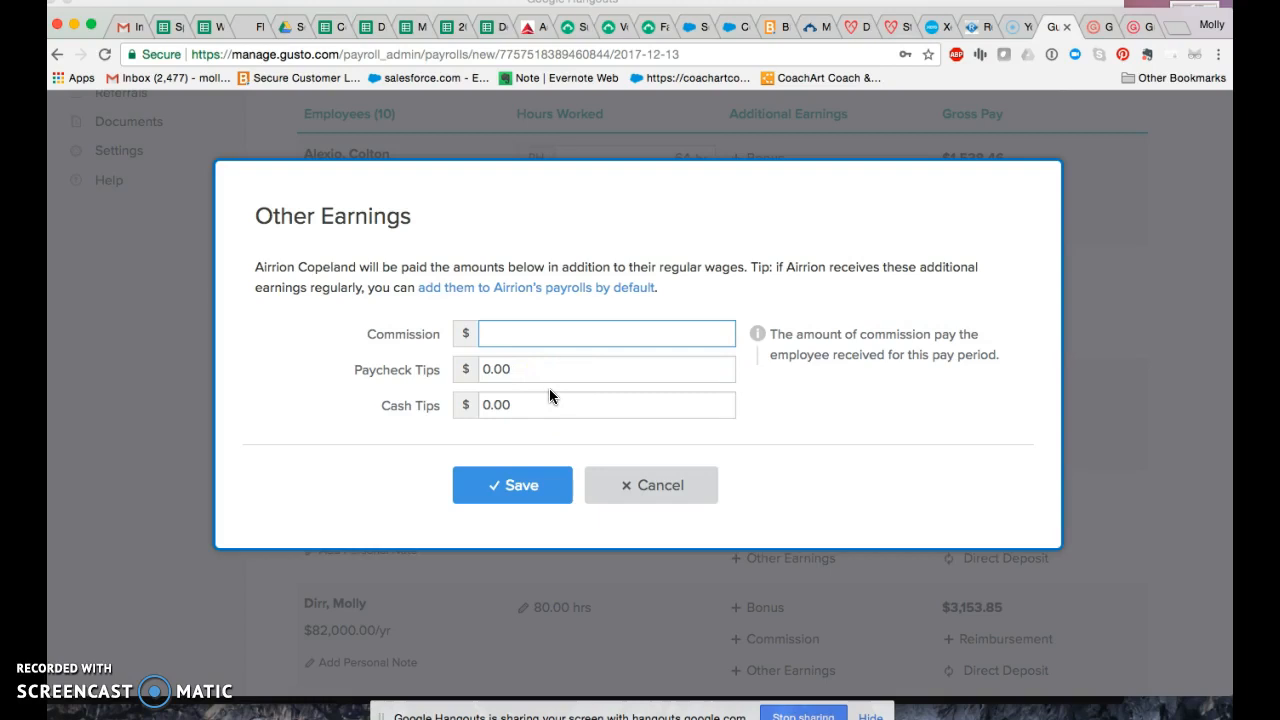
left_click(634, 408)
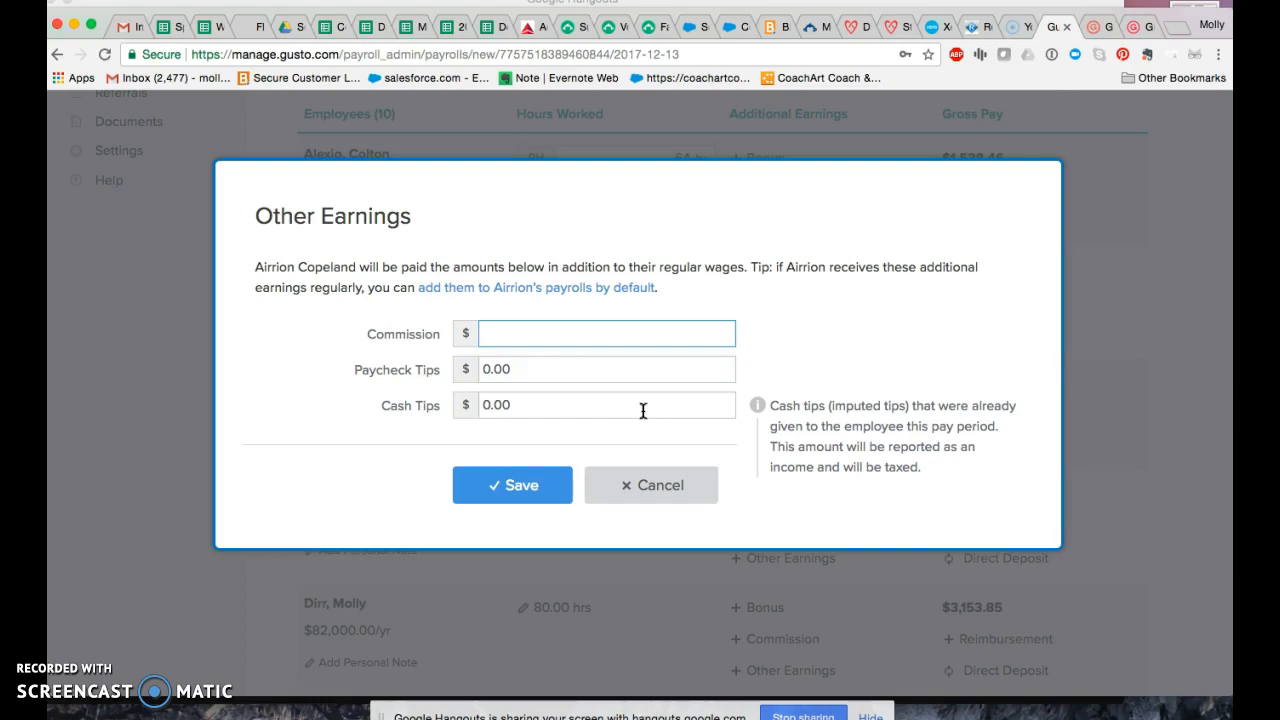
left_click(628, 485)
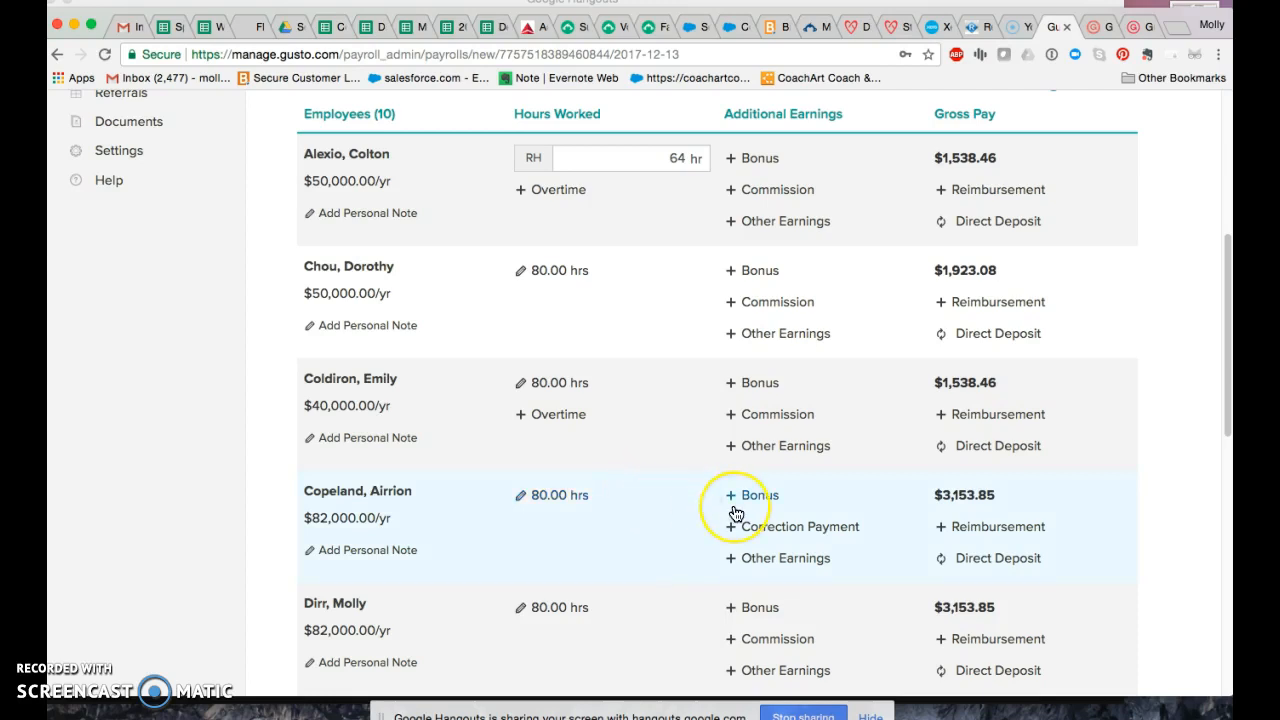
- Add a correction payment of 1,000 for the fourth listed employee
left_click(750, 530)
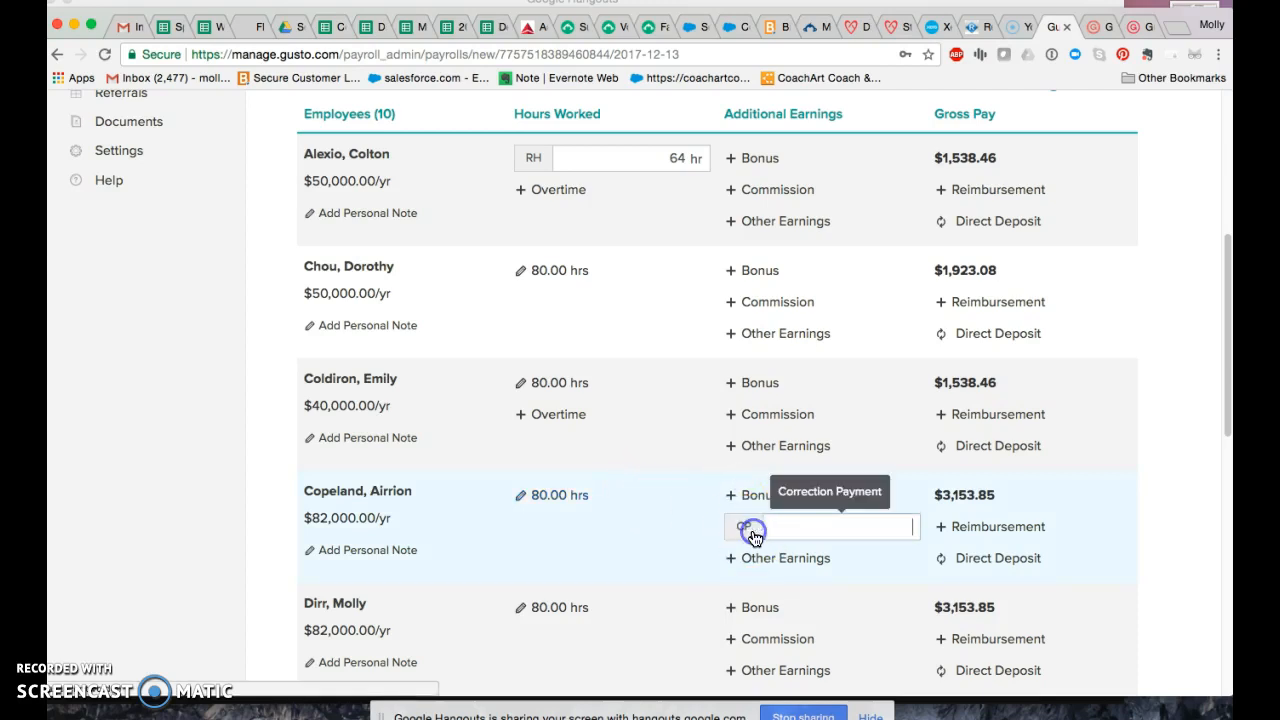
type("1")
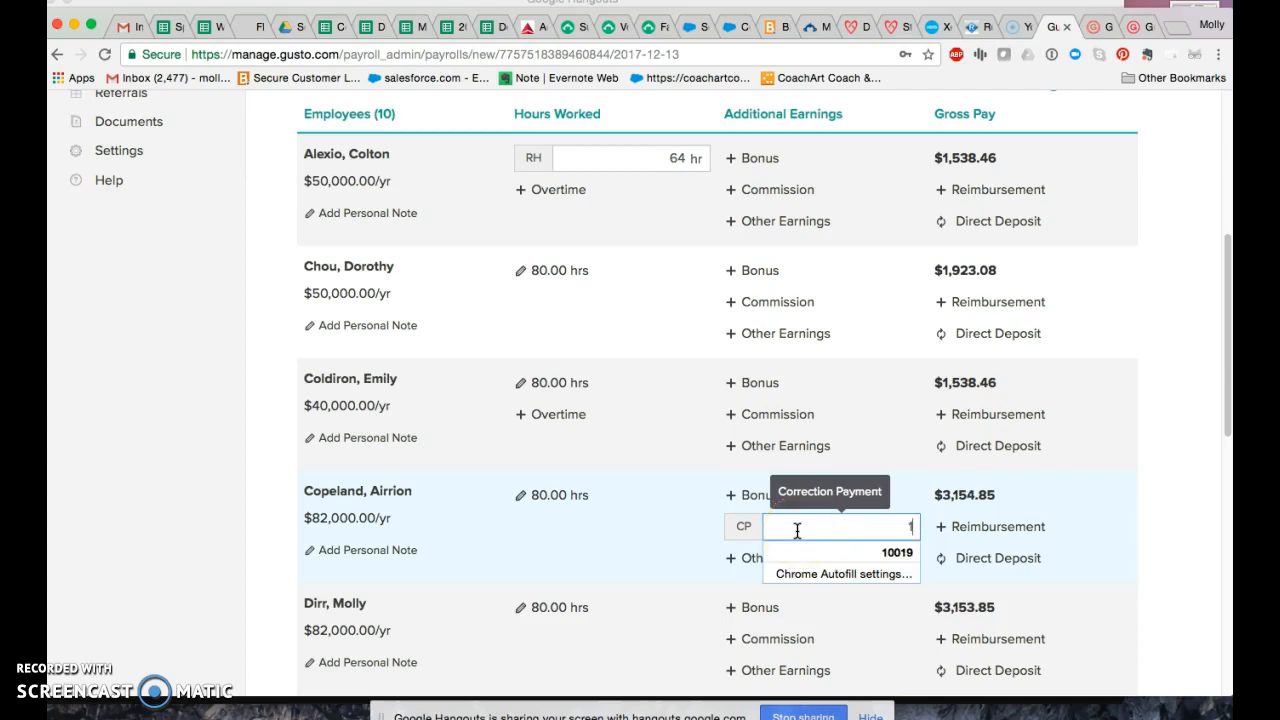
type(",000")
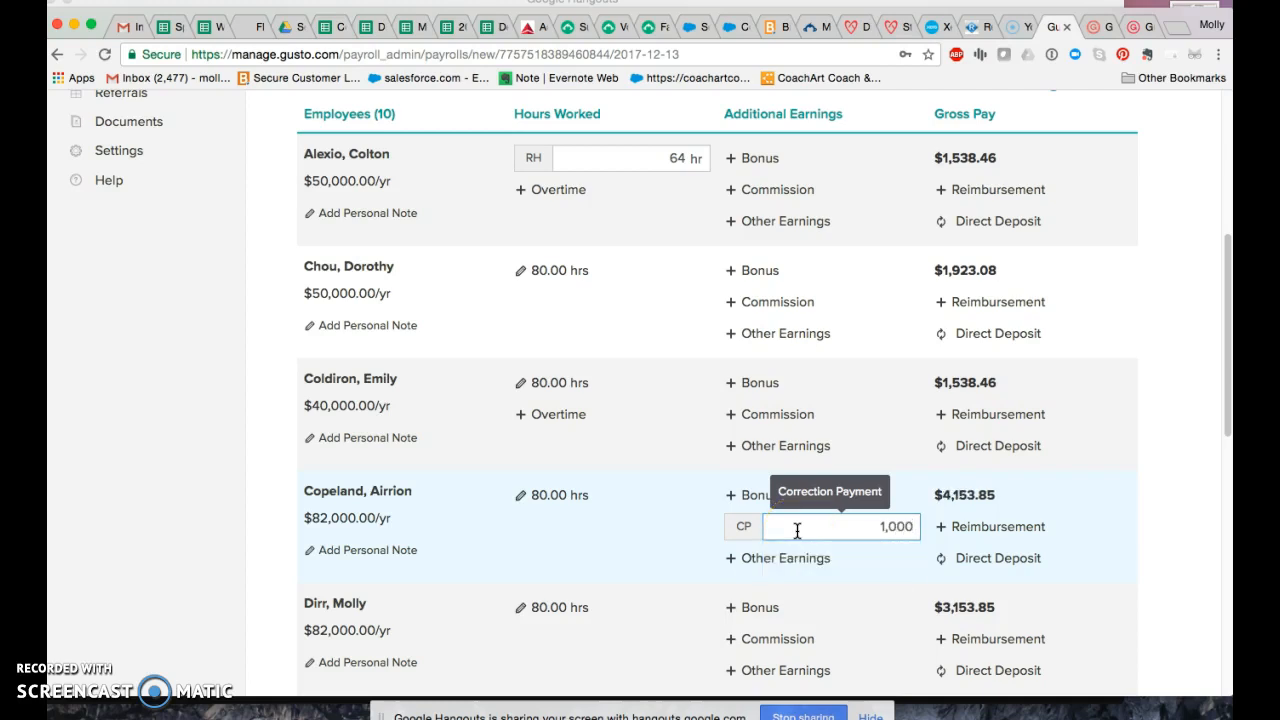
left_click(1203, 550)
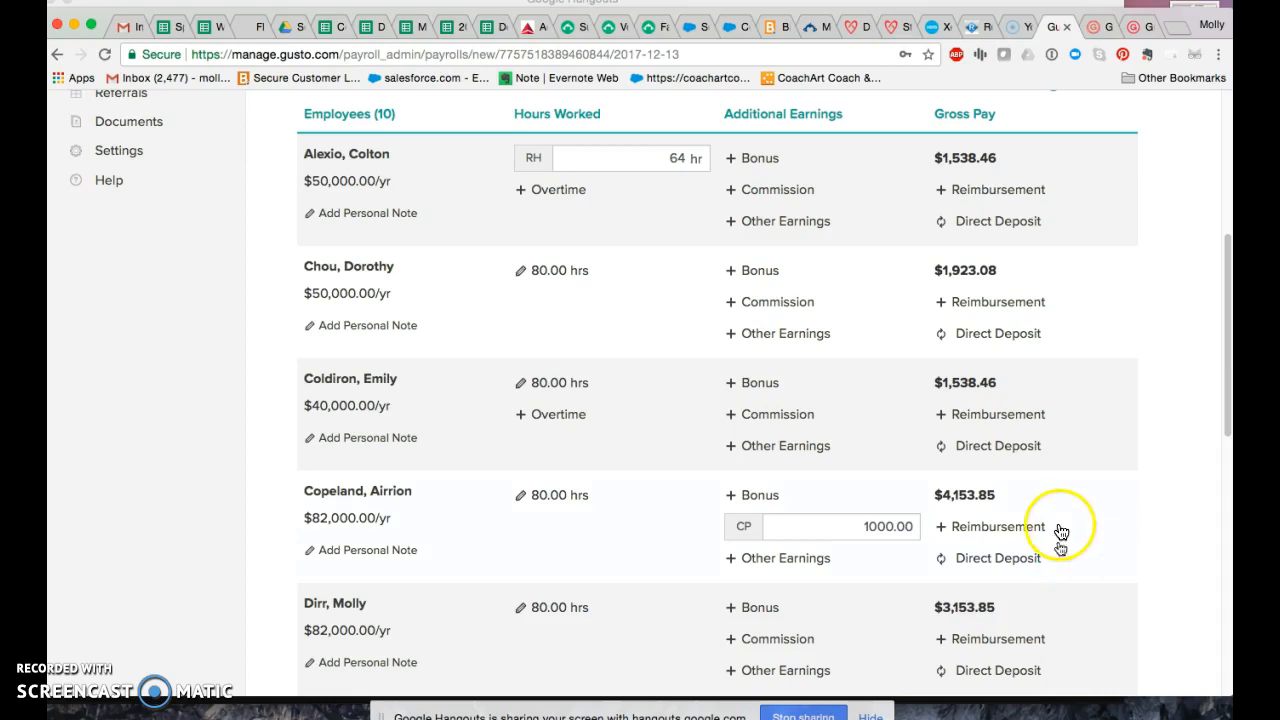
- Look over the Hours Worked column and the payroll entries of all listed employees
scroll(1065, 535, "down", 2)
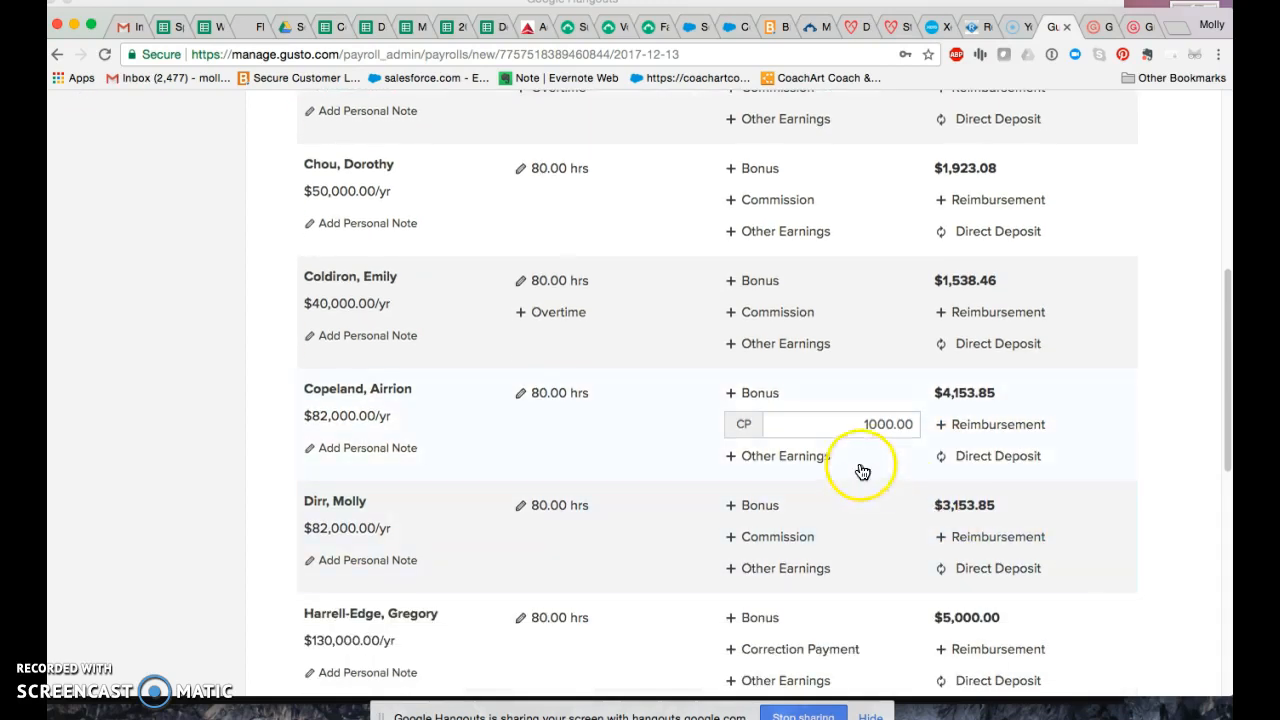
scroll(891, 349, "up", 5)
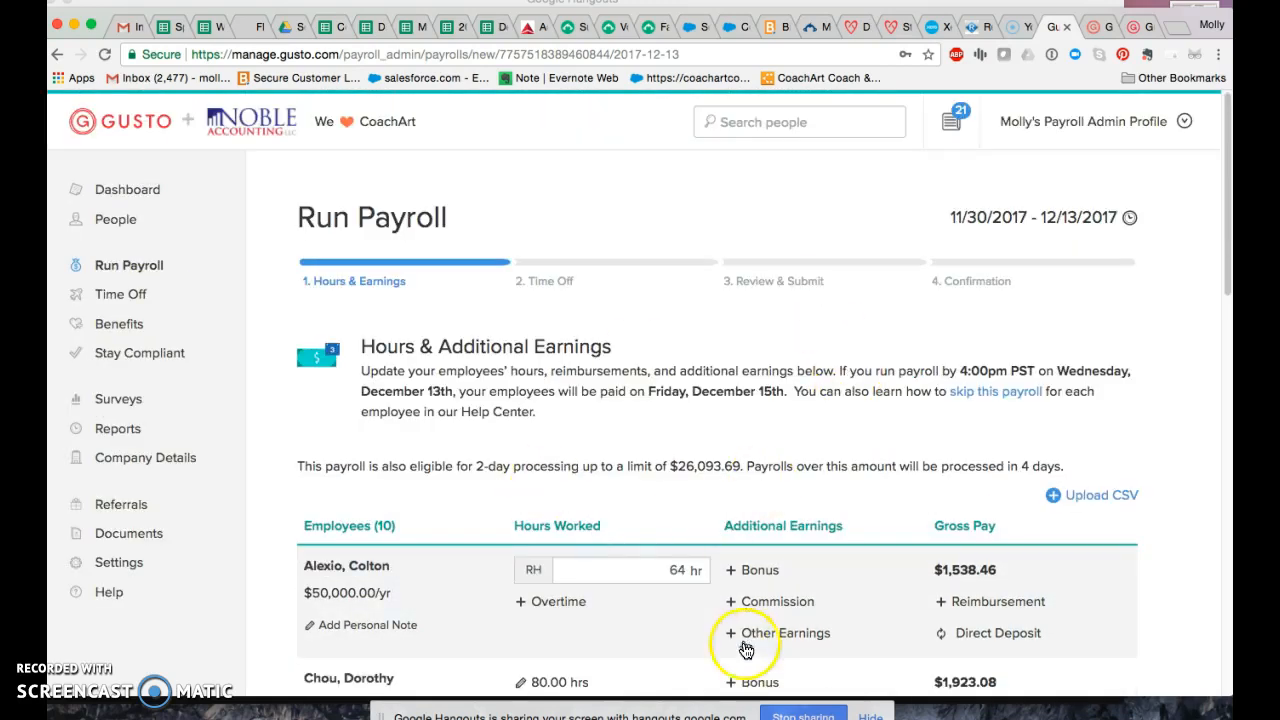
scroll(760, 625, "down", 3)
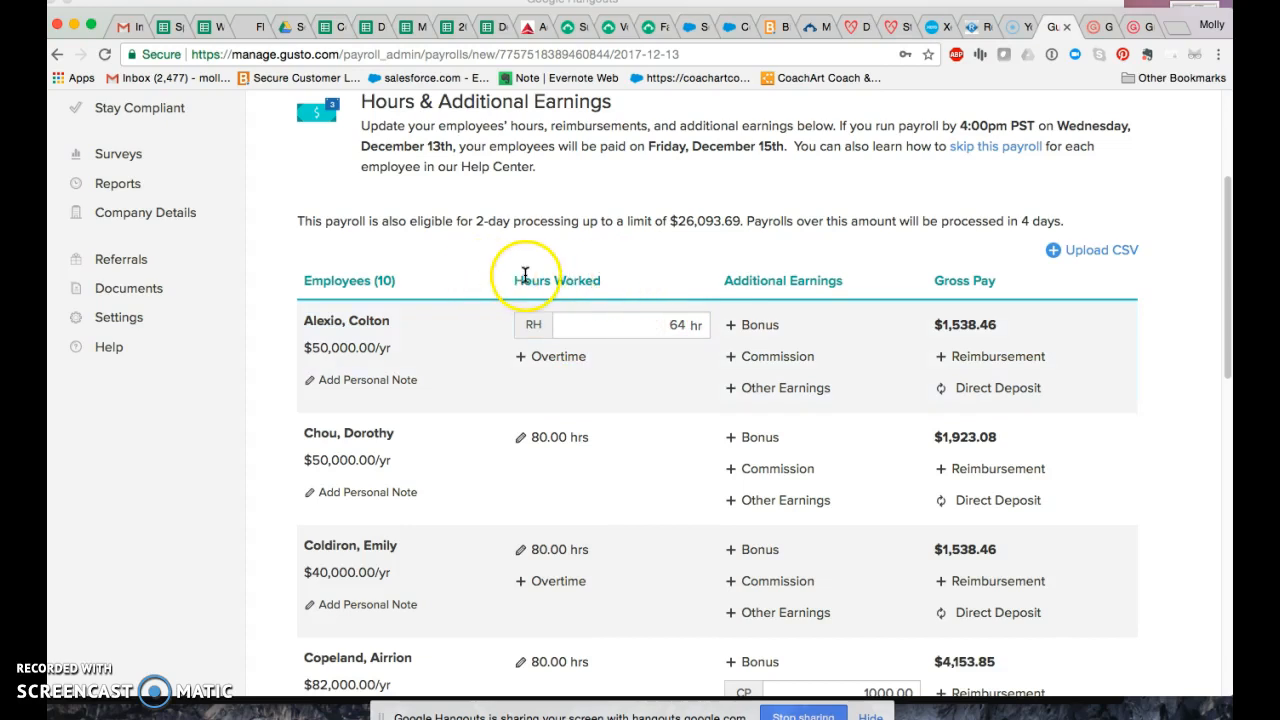
left_click_drag(516, 280, 611, 281)
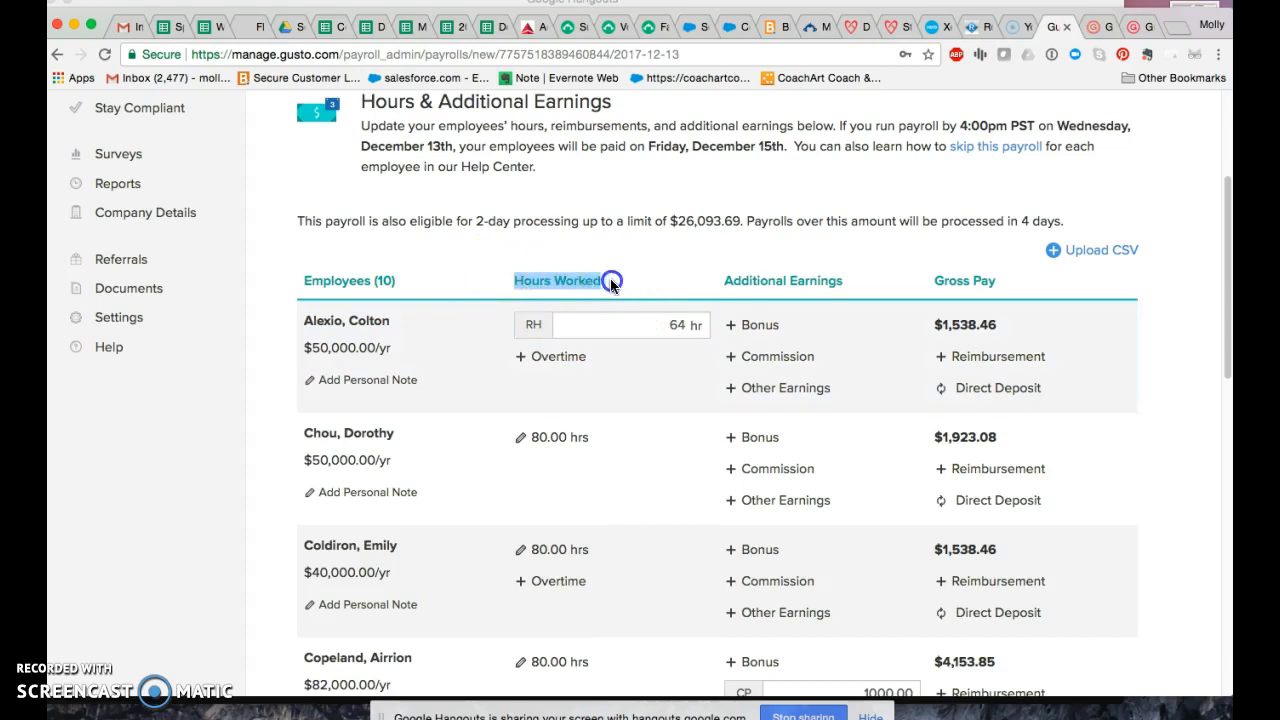
left_click(1208, 396)
scroll(1160, 535, "down", 4)
scroll(1153, 550, "down", 5)
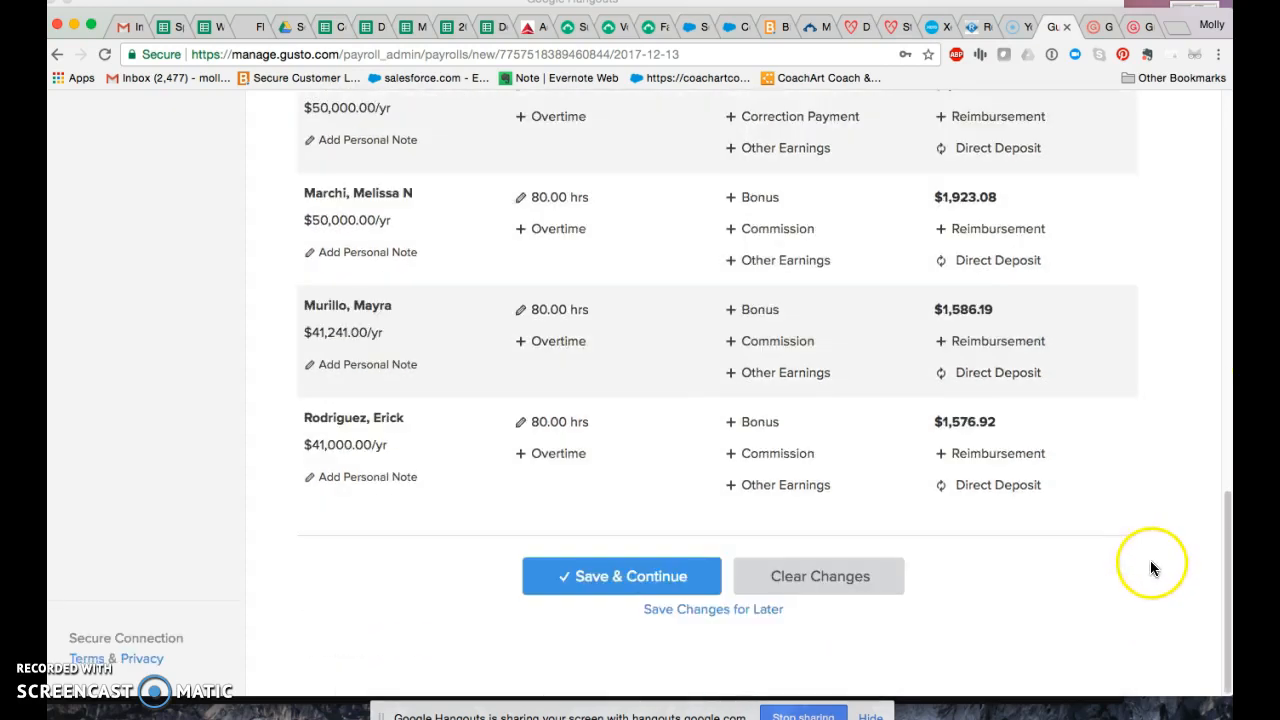
scroll(1150, 570, "up", 10)
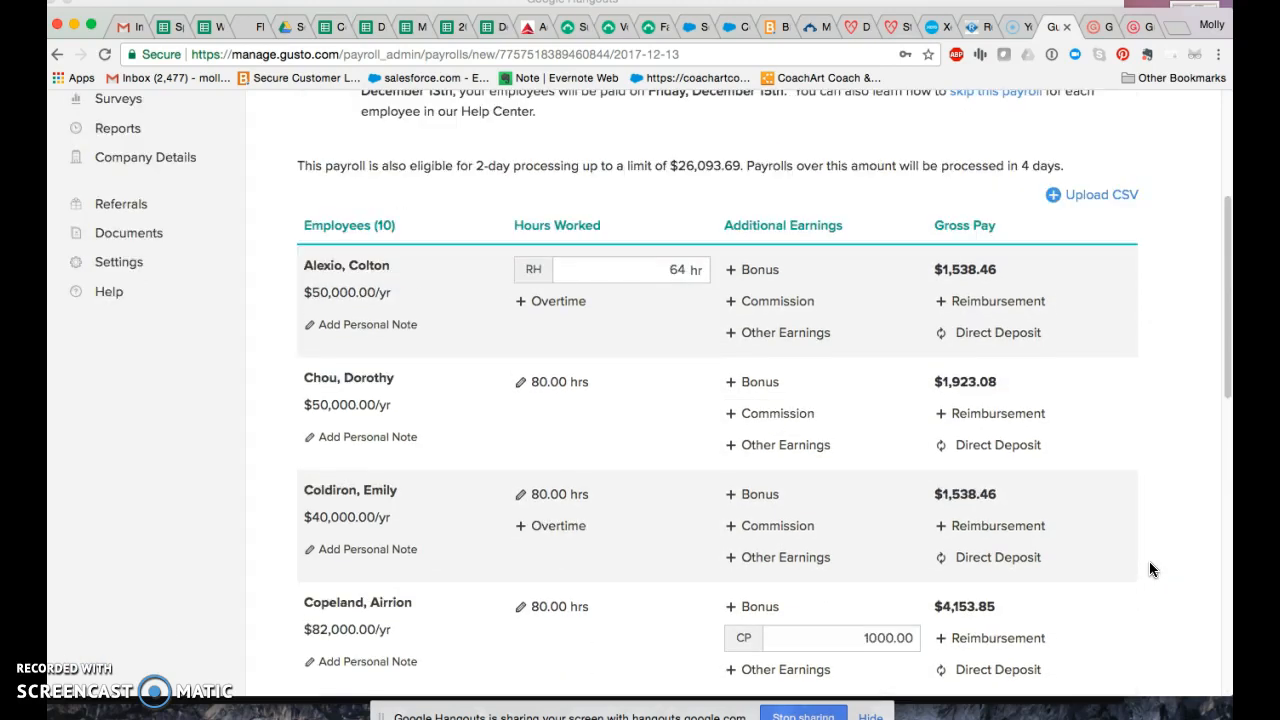
- Try entering 5 overtime hours for the first listed employee, and clear the entry again
left_click(558, 301)
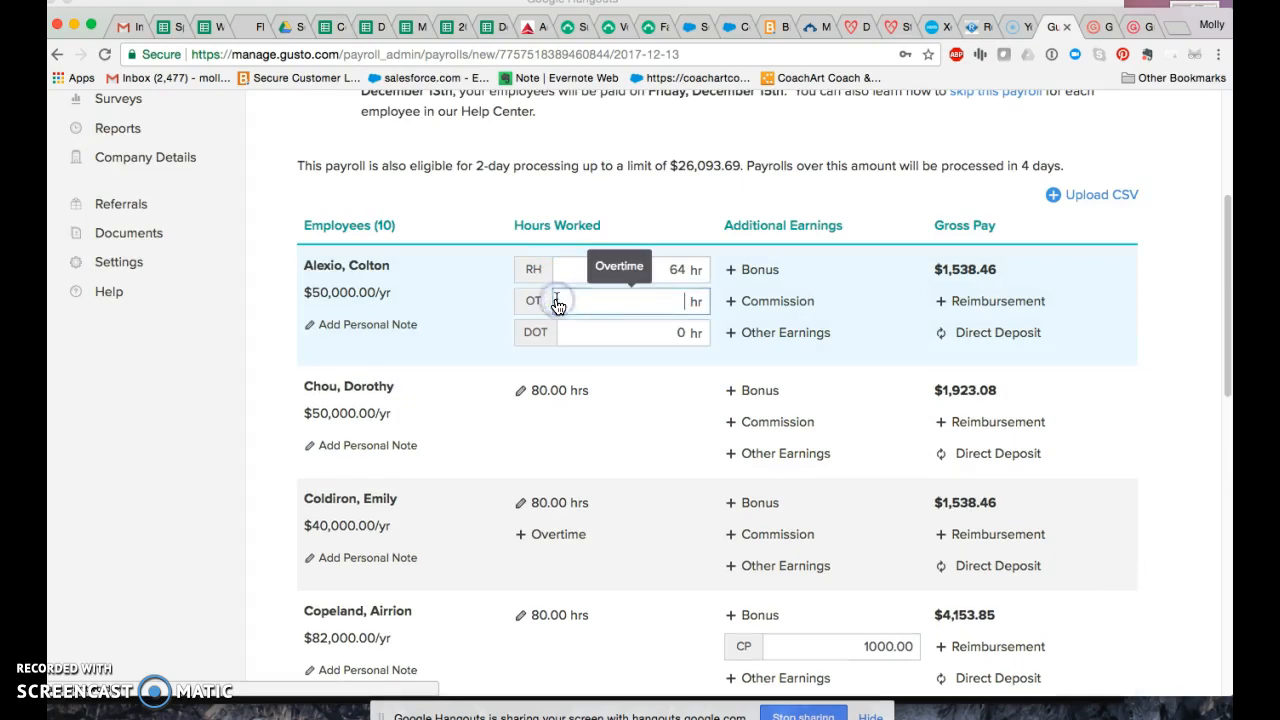
type("5")
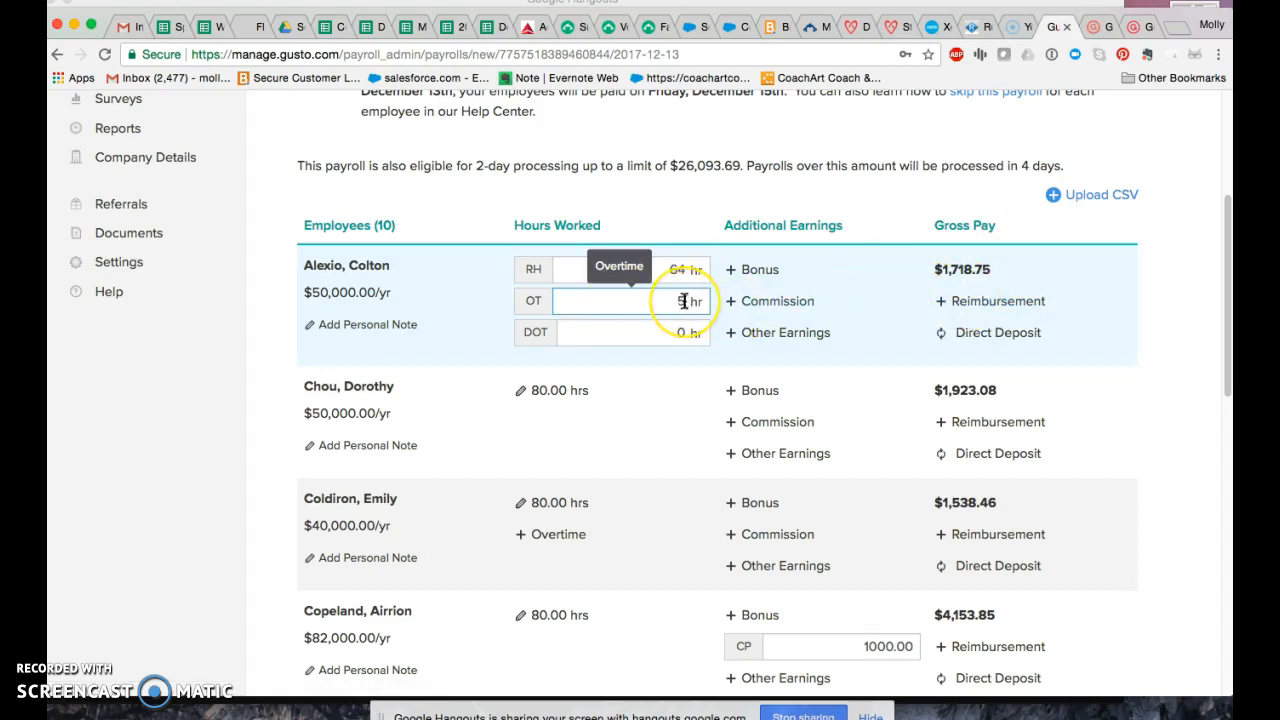
key("BackSpace")
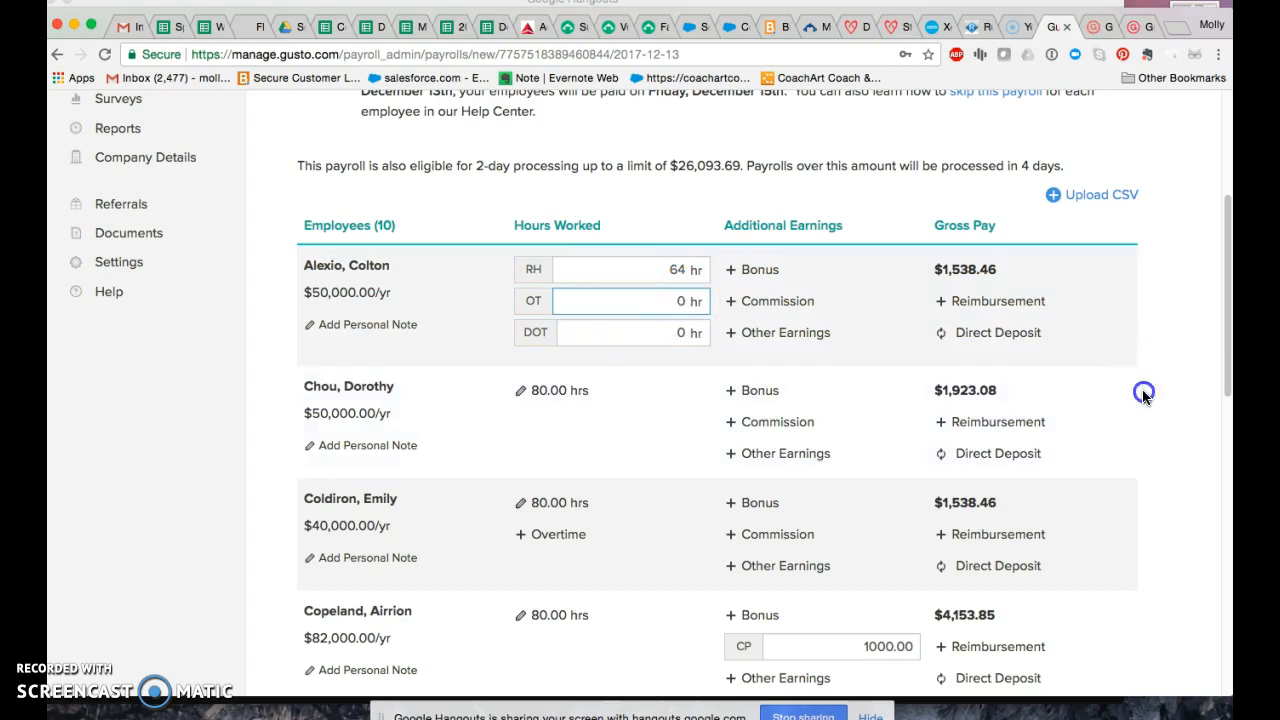
- Save the hours and earnings, continue to the Time Off stage and look over the employees' PTO and sick hours
scroll(1140, 440, "down", 10)
scroll(1050, 510, "up", 10)
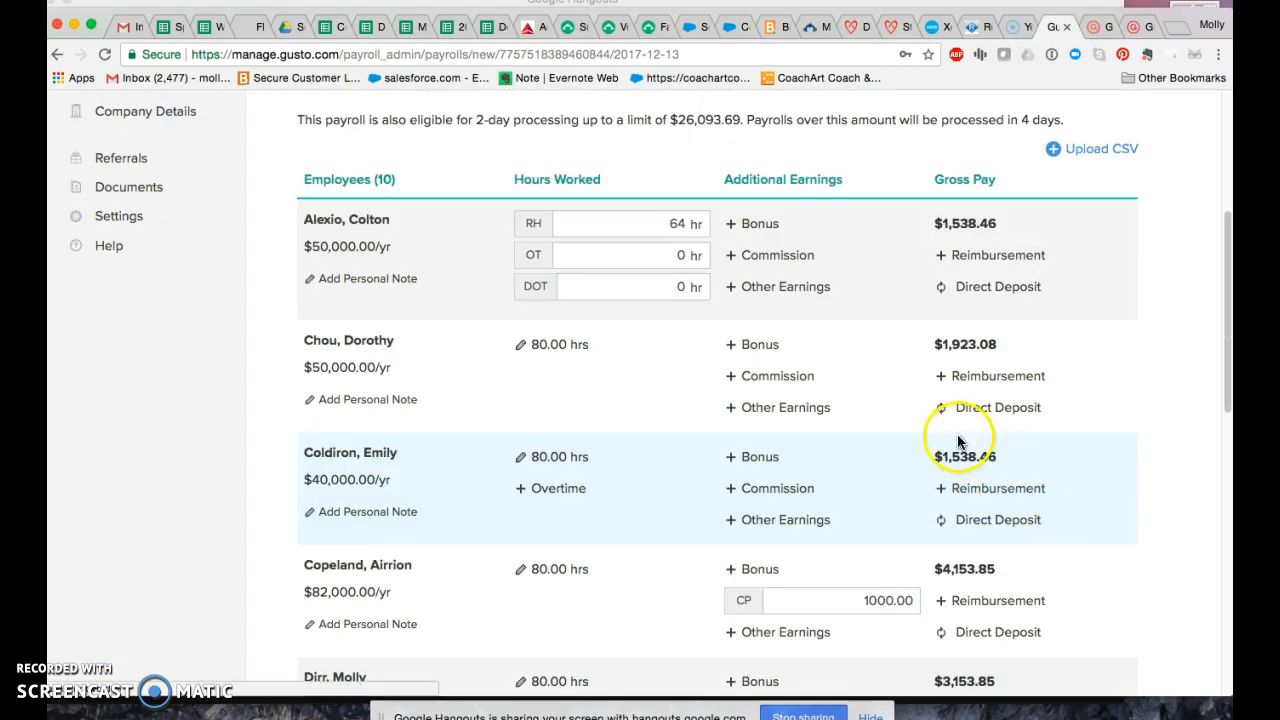
scroll(1050, 510, "down", 10)
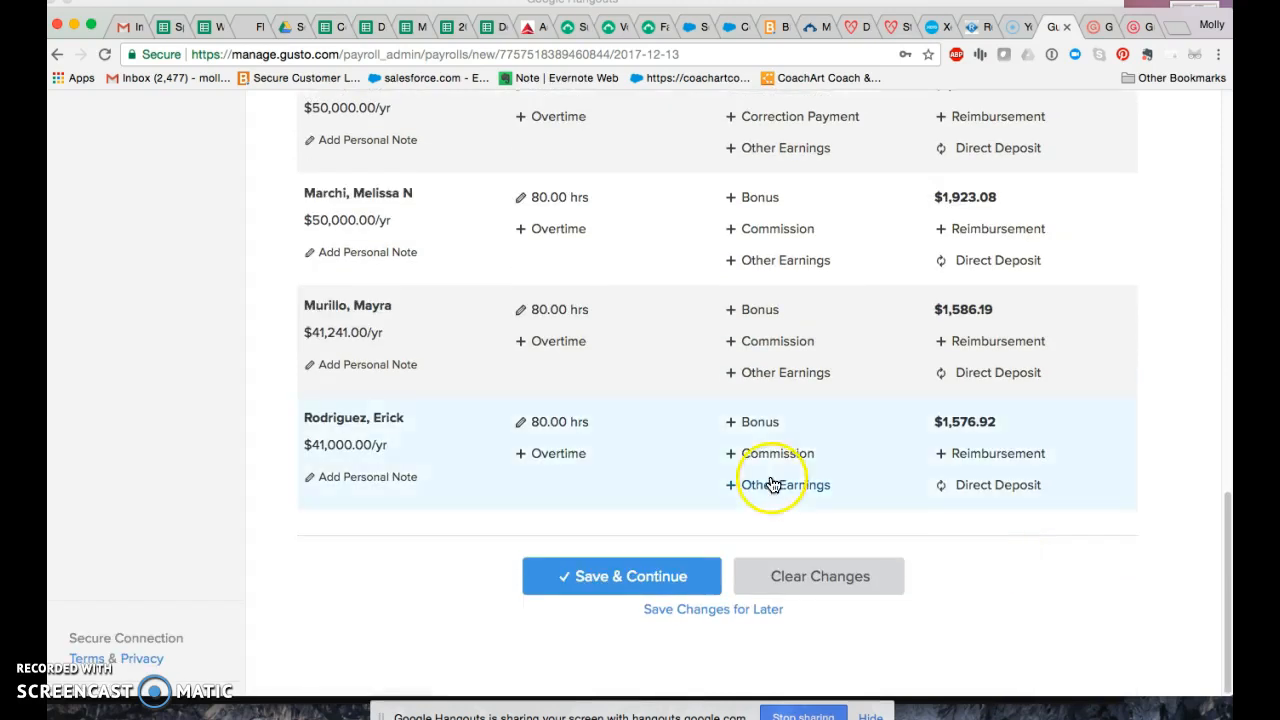
left_click(590, 588)
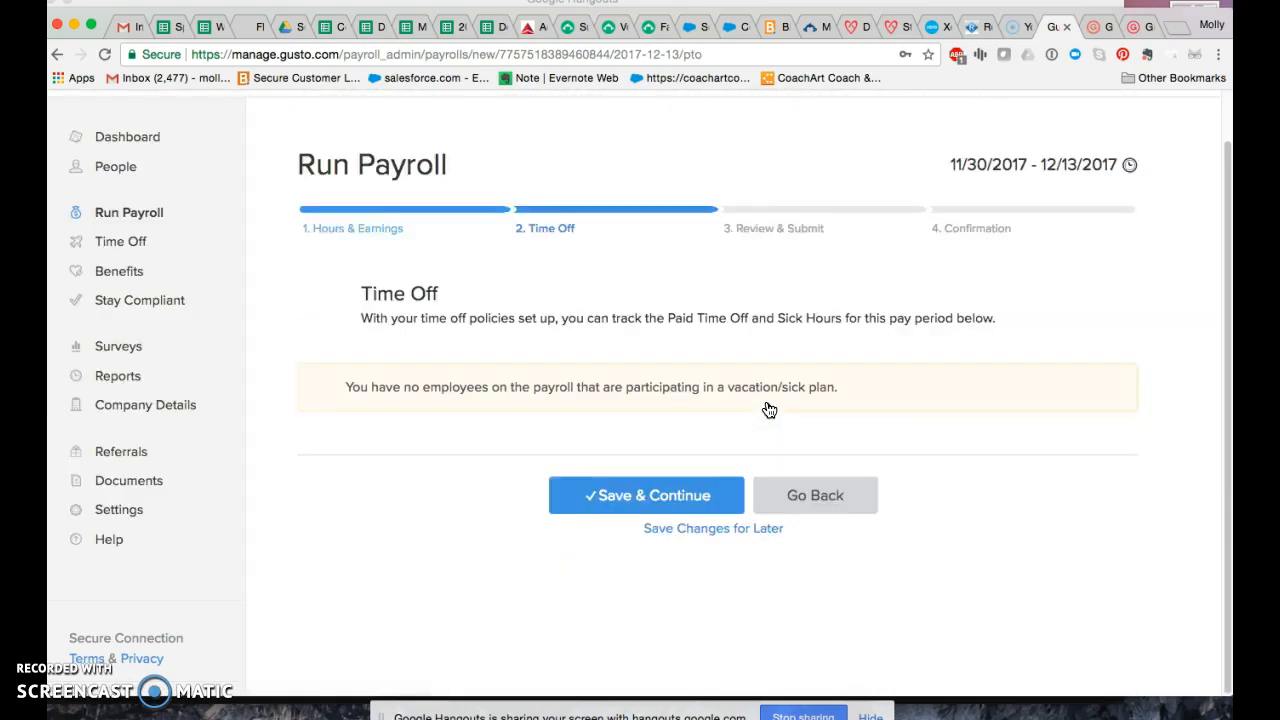
scroll(775, 400, "up", 10)
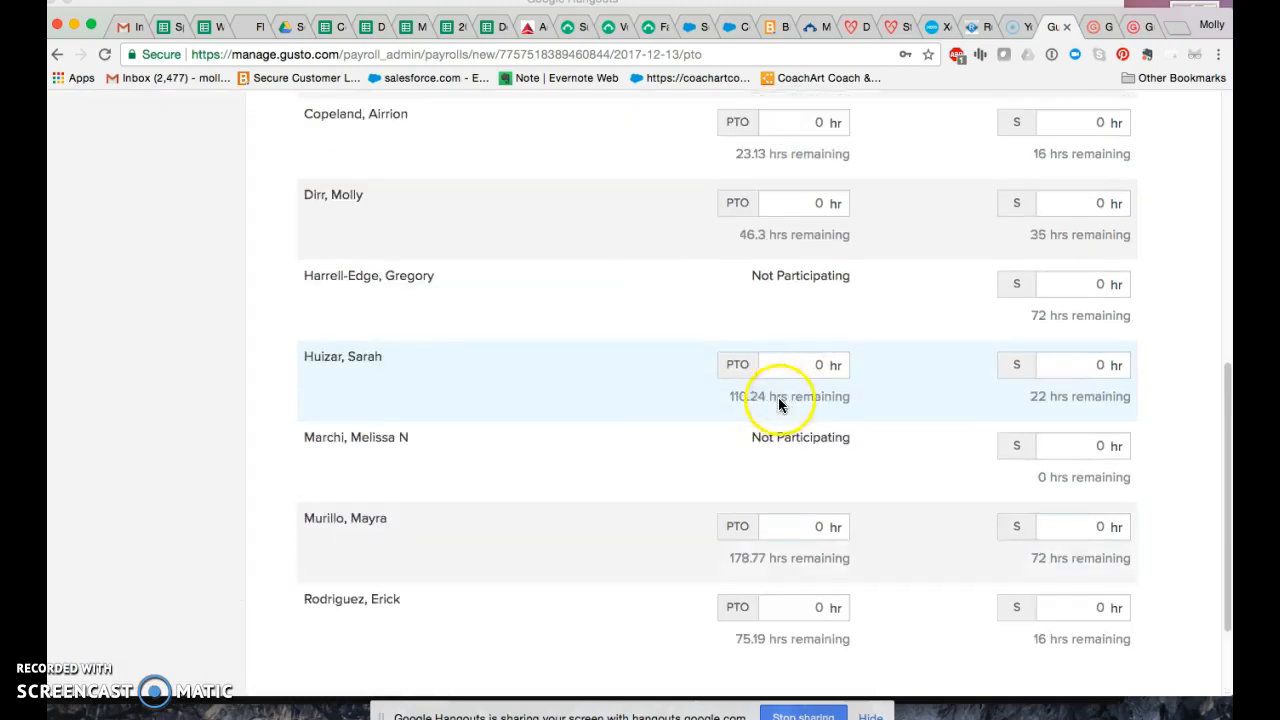
scroll(770, 405, "down", 5)
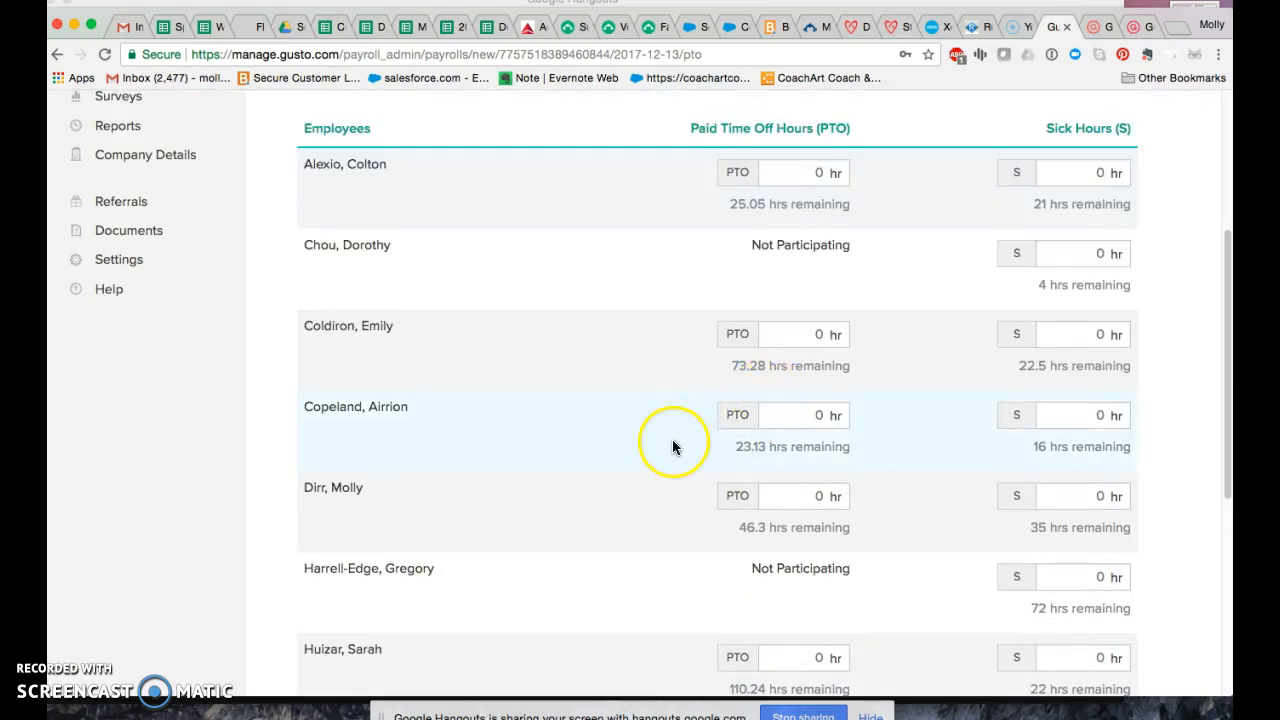
scroll(671, 440, "up", 1)
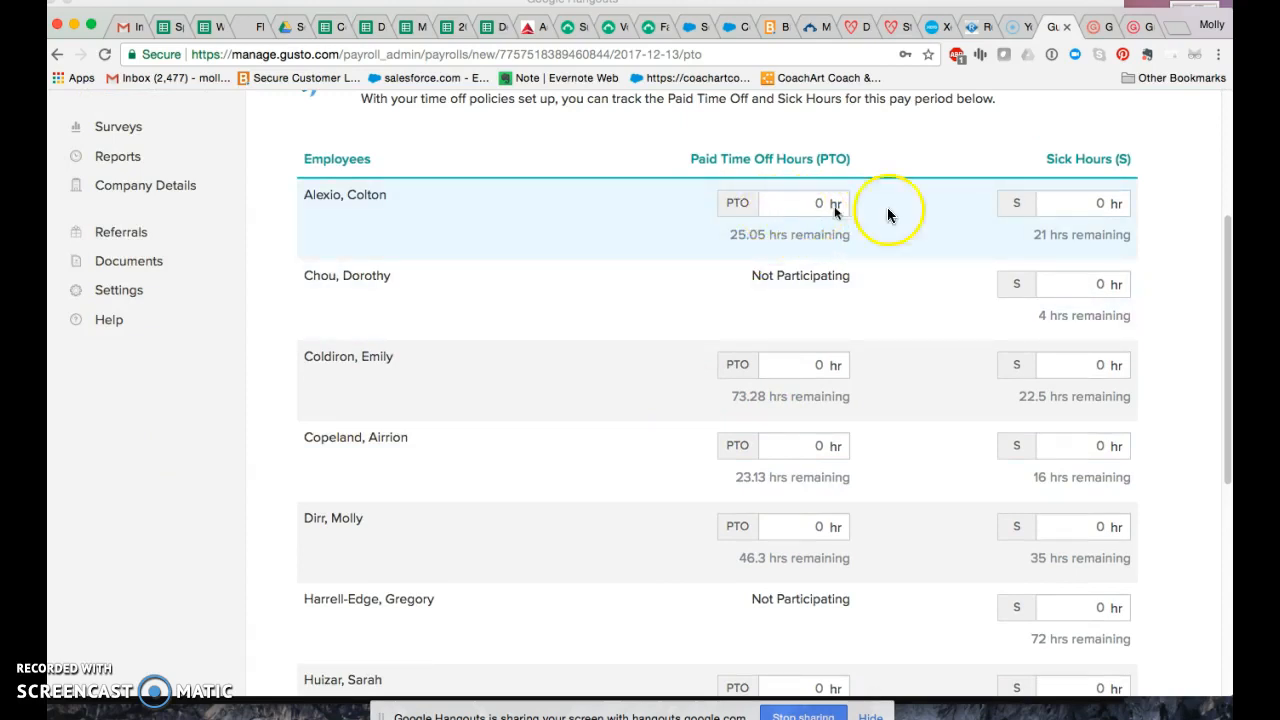
- Enter 16 paid time off hours for the first listed employee
left_click(820, 203)
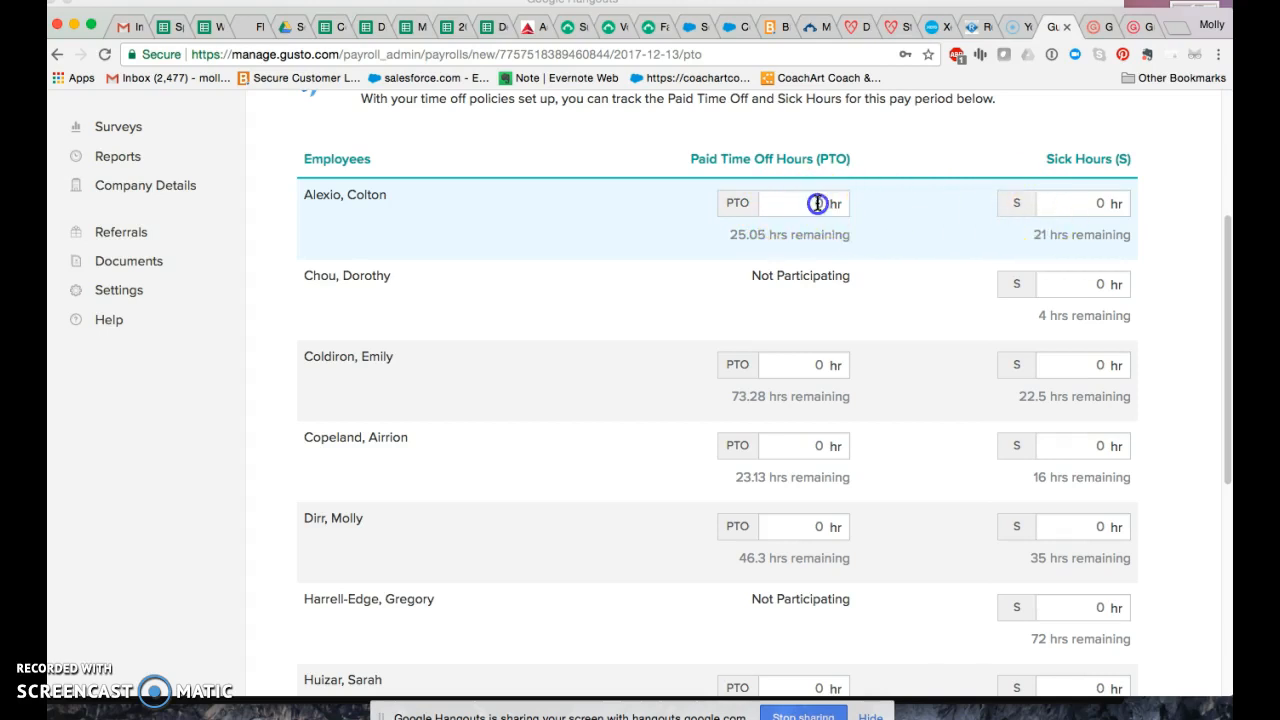
type("16")
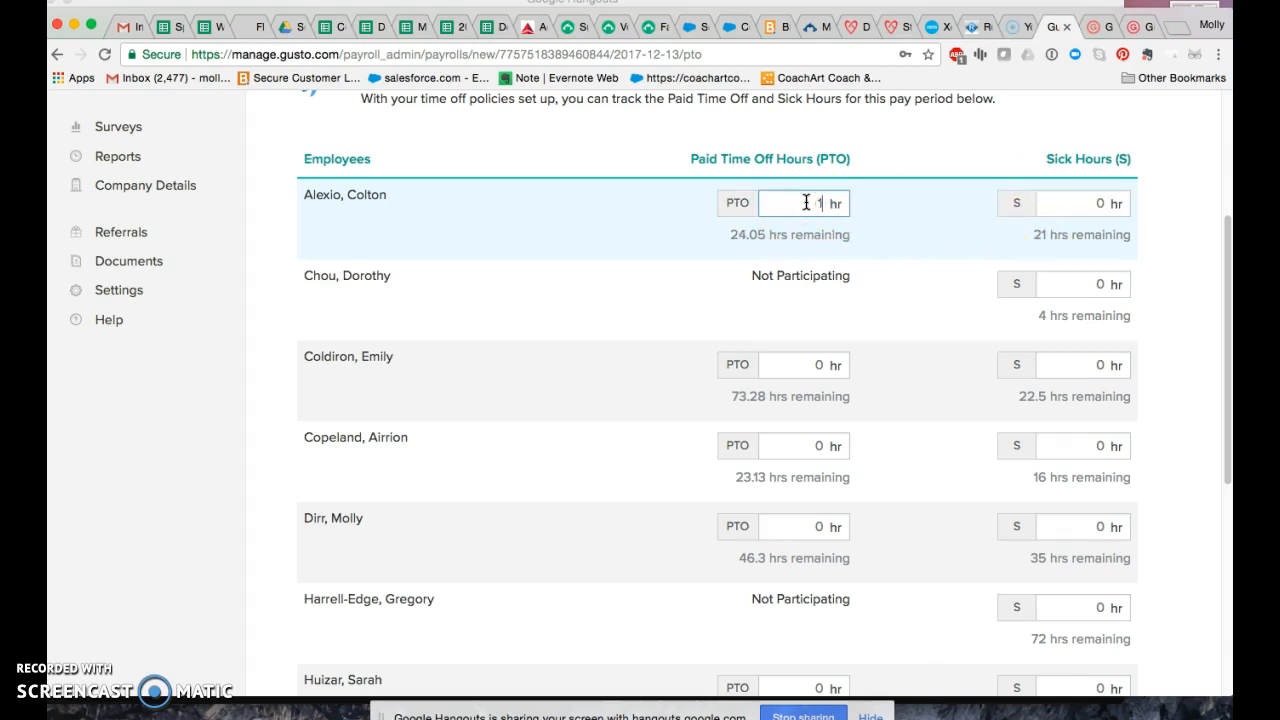
left_click(594, 286)
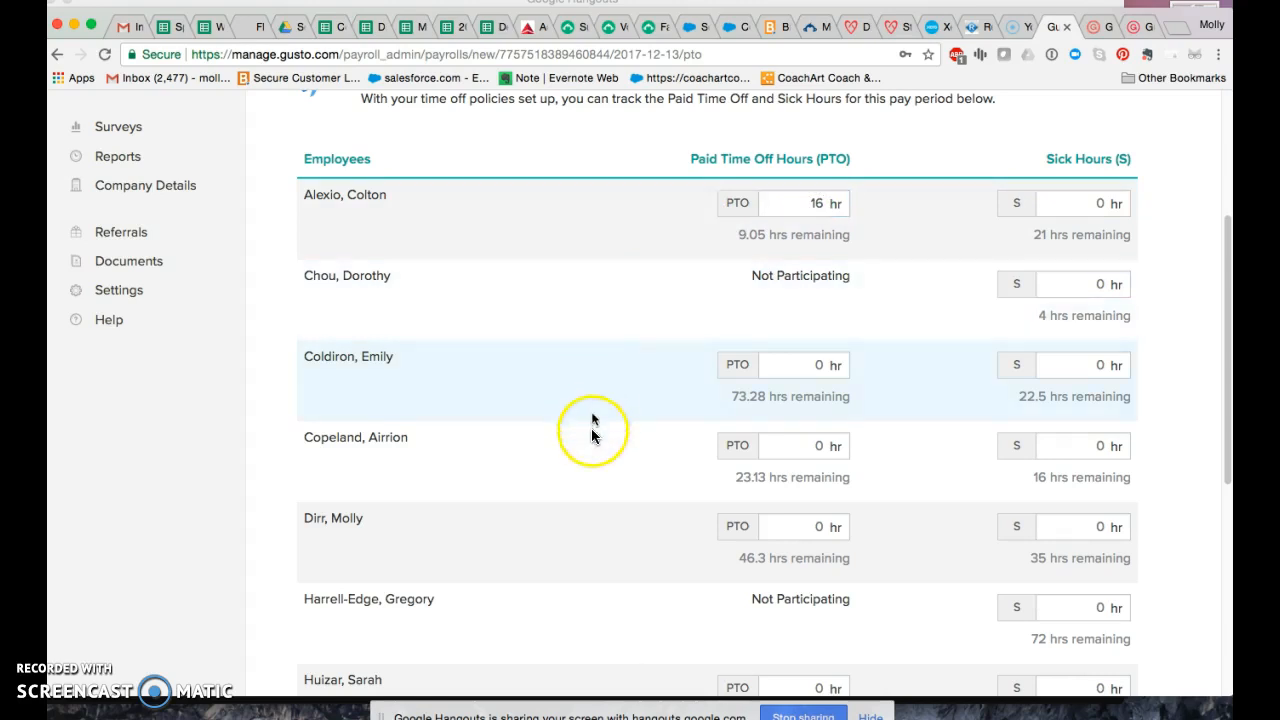
- Review the PTO and sick hour entries of all listed employees in the Time Off stage
scroll(588, 450, "down", 3)
scroll(585, 470, "up", 4)
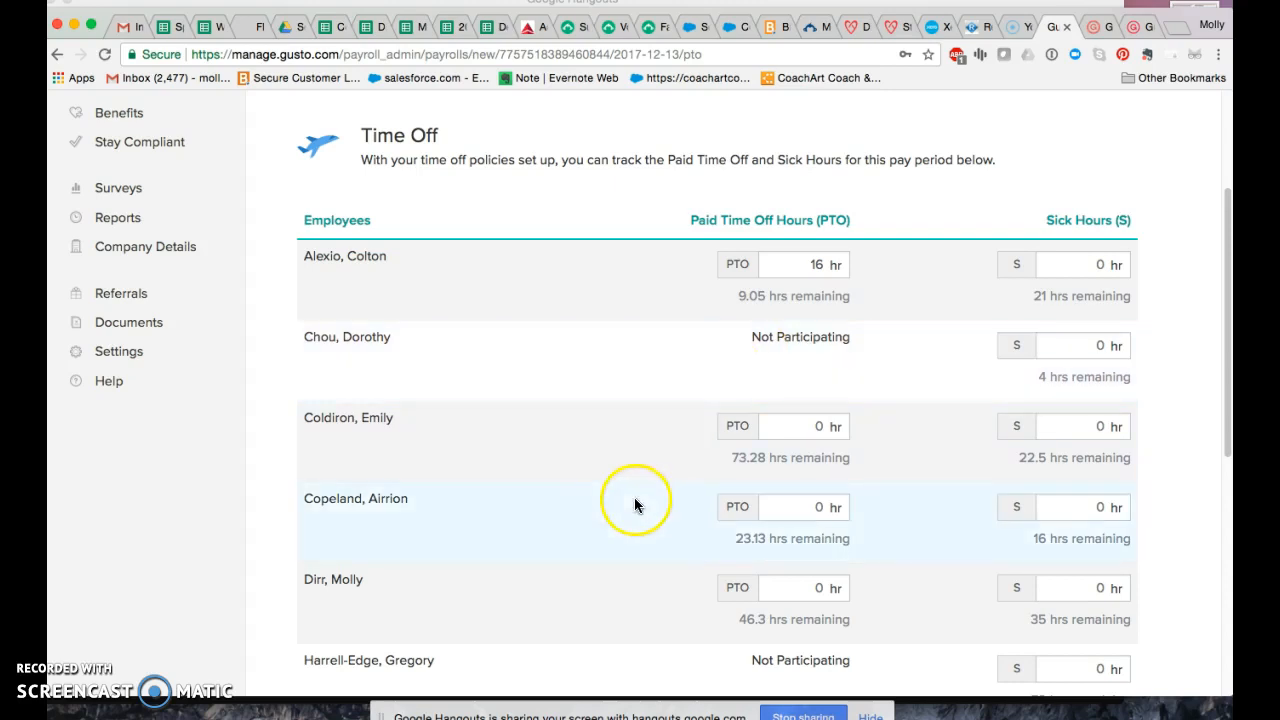
scroll(641, 502, "down", 5)
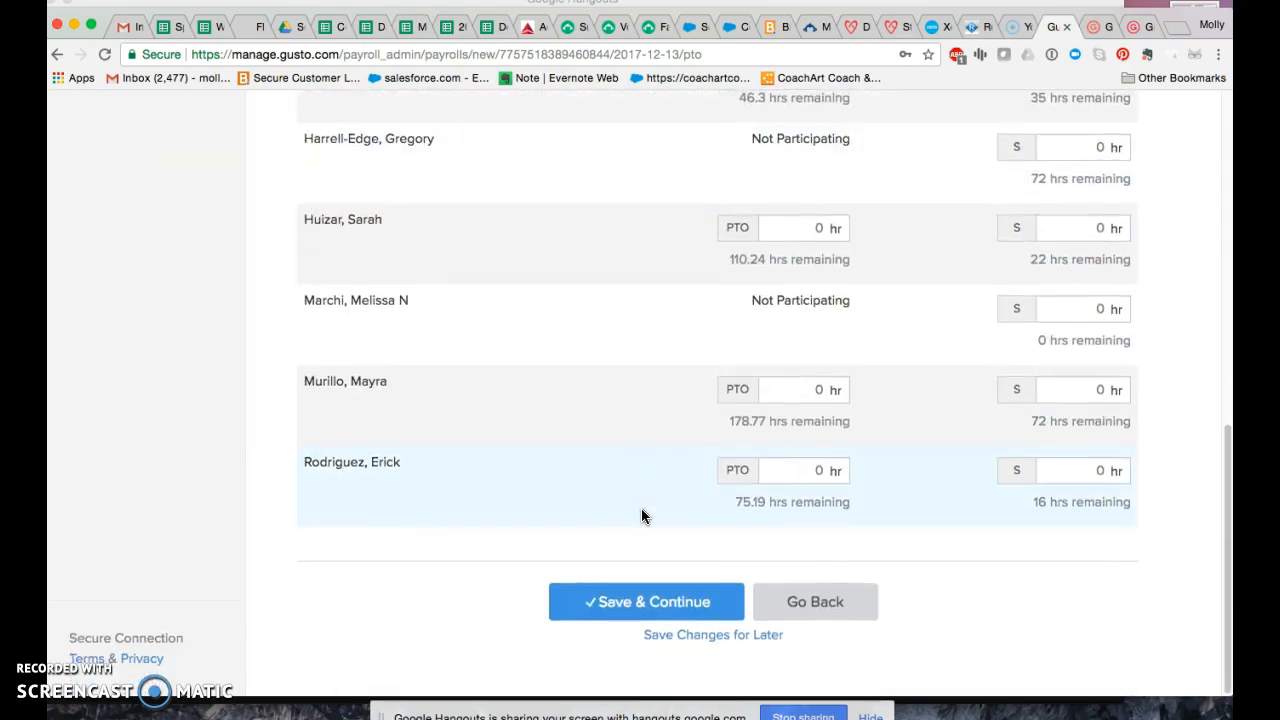
scroll(641, 508, "up", 10)
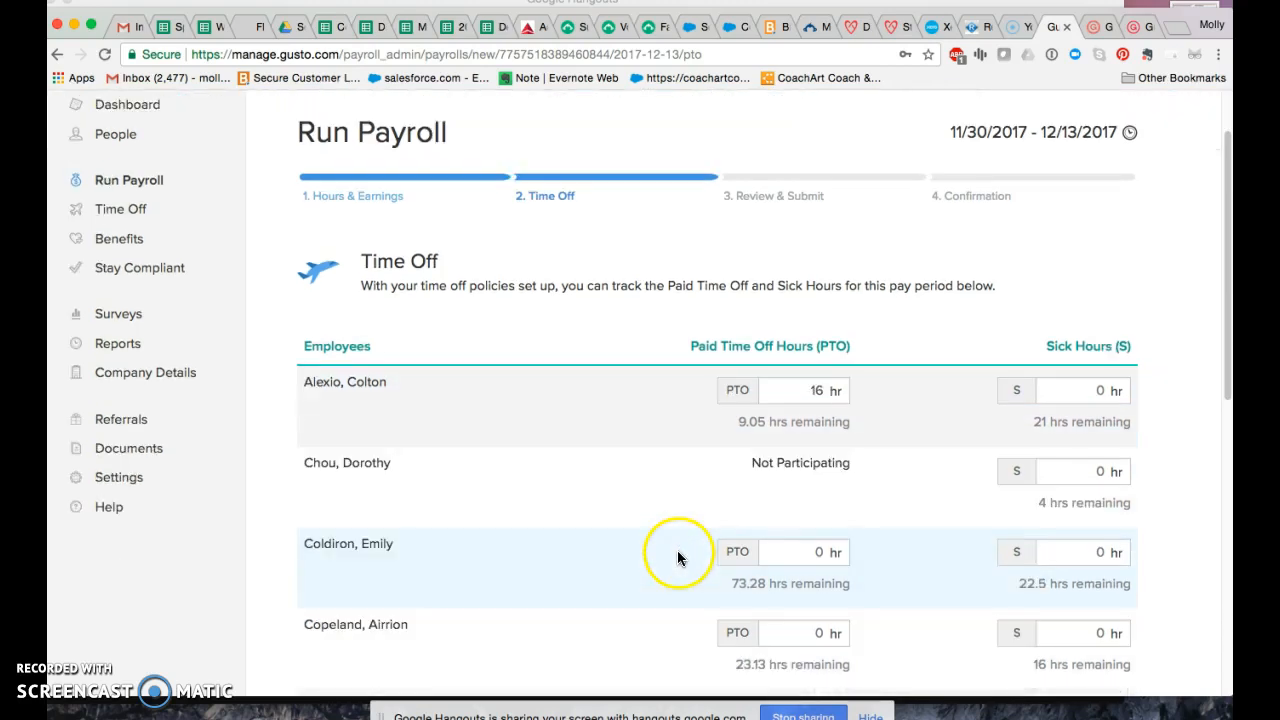
scroll(660, 545, "down", 5)
scroll(656, 544, "down", 8)
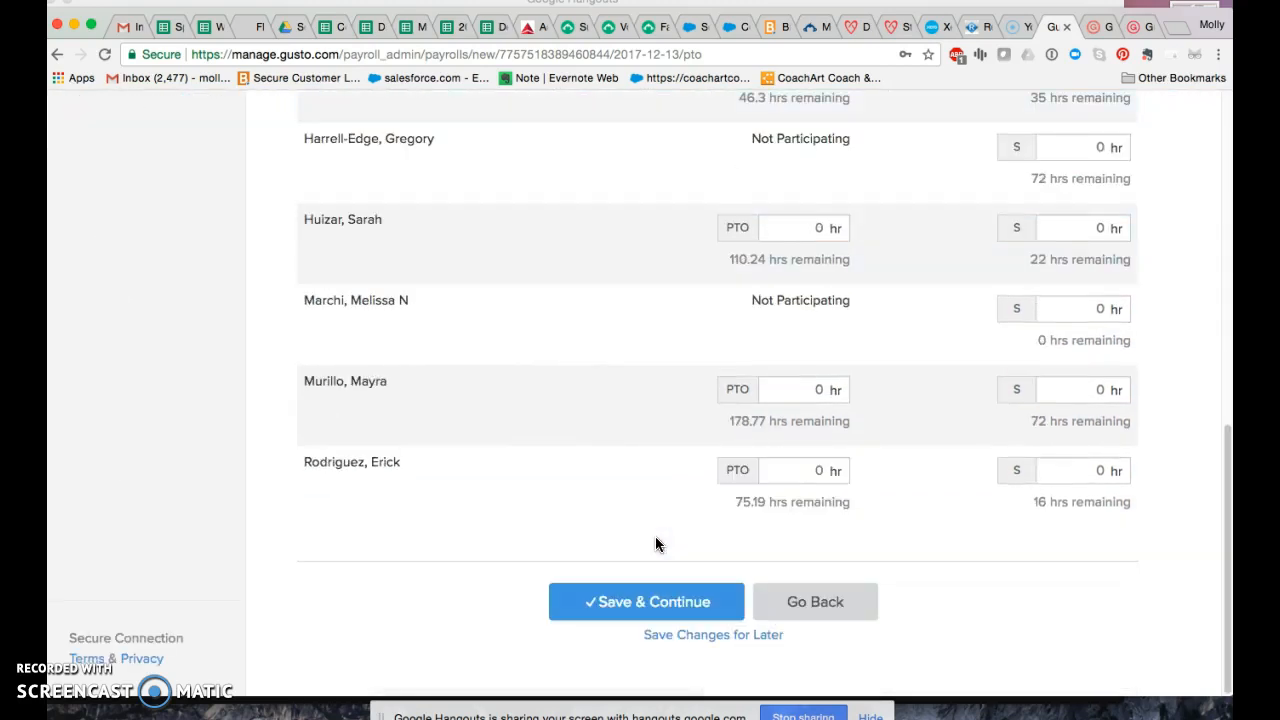
left_click(632, 590)
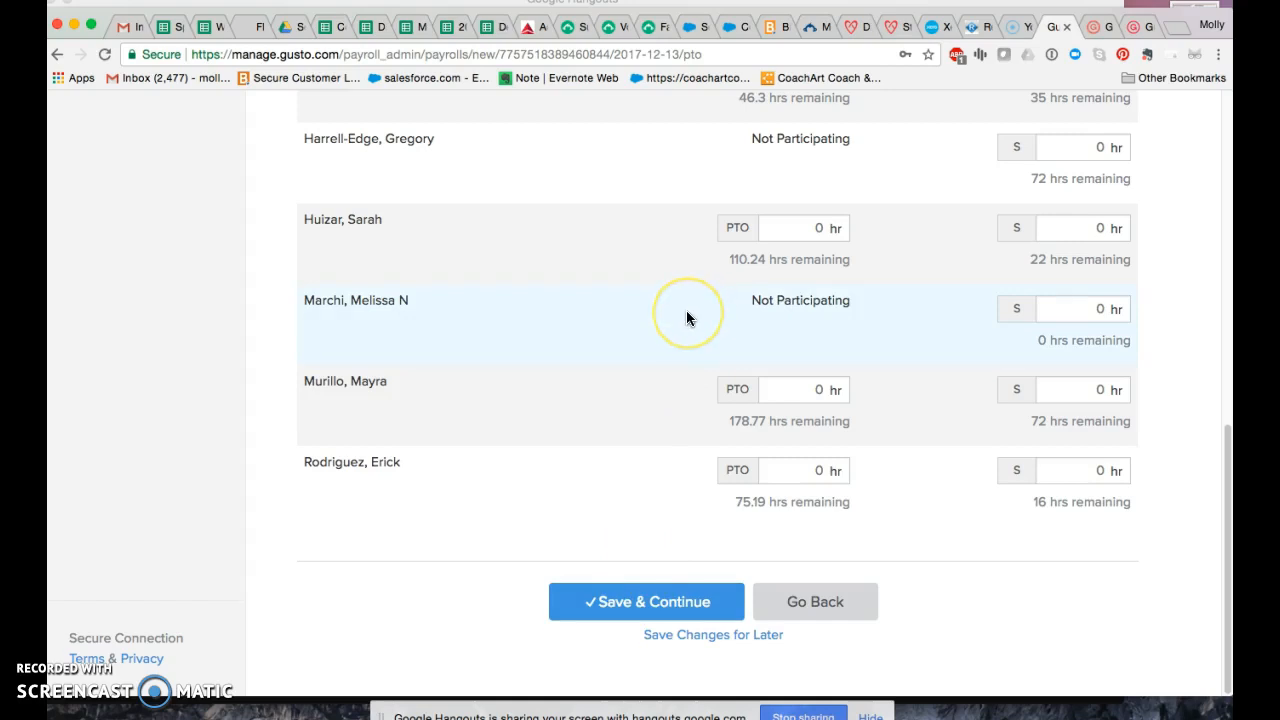
scroll(686, 318, "up", 2)
scroll(686, 318, "up", 7)
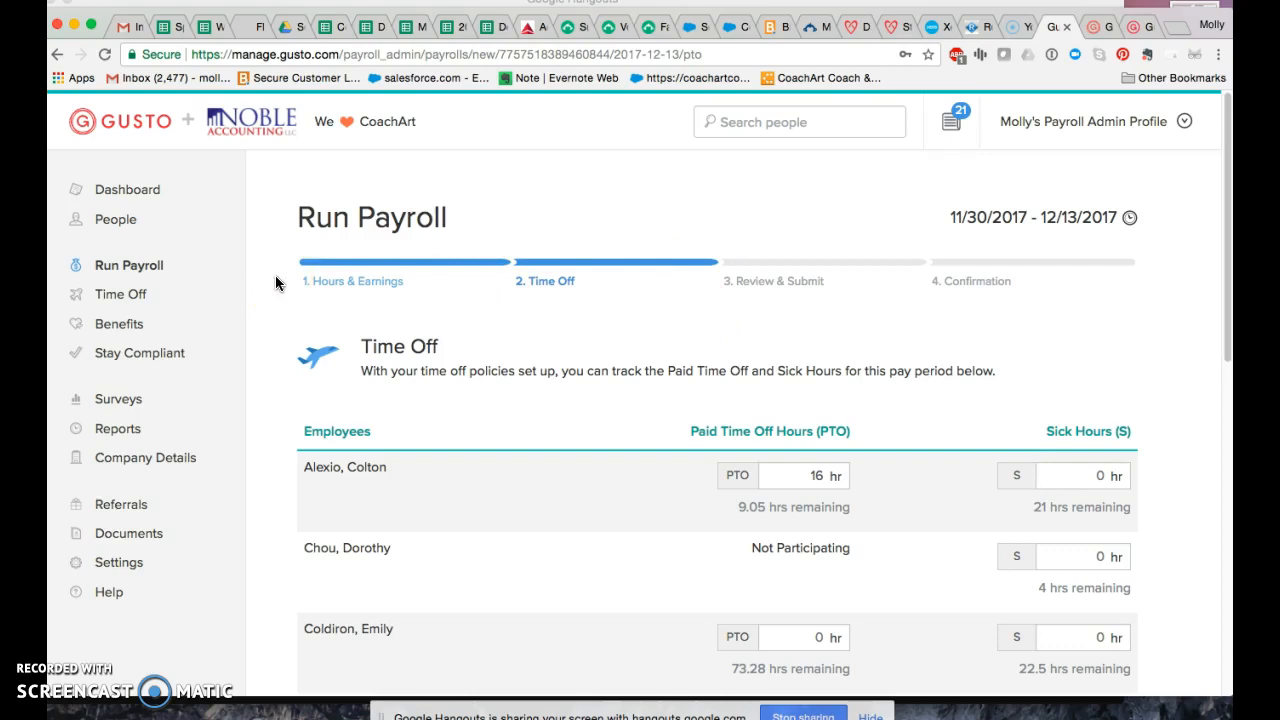
- Open the payroll history in Reports and view the details of the regular payroll with check date 12/01/2017
left_click(105, 430)
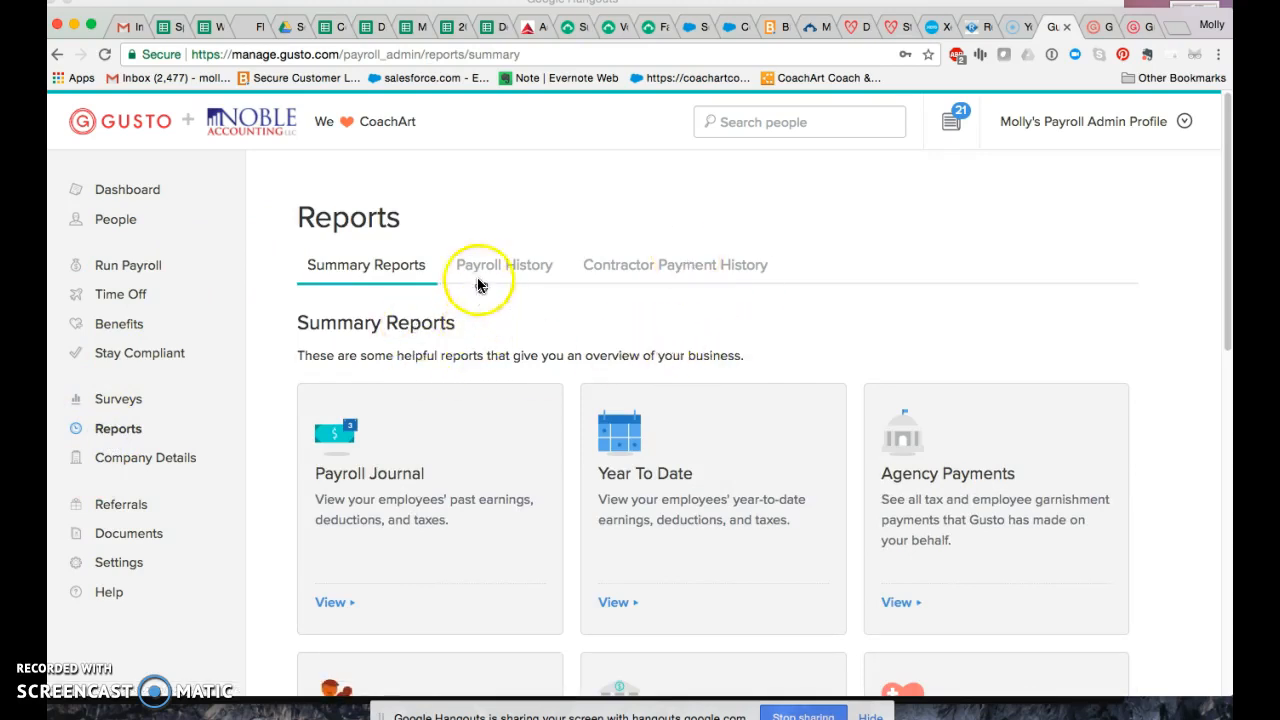
left_click(505, 264)
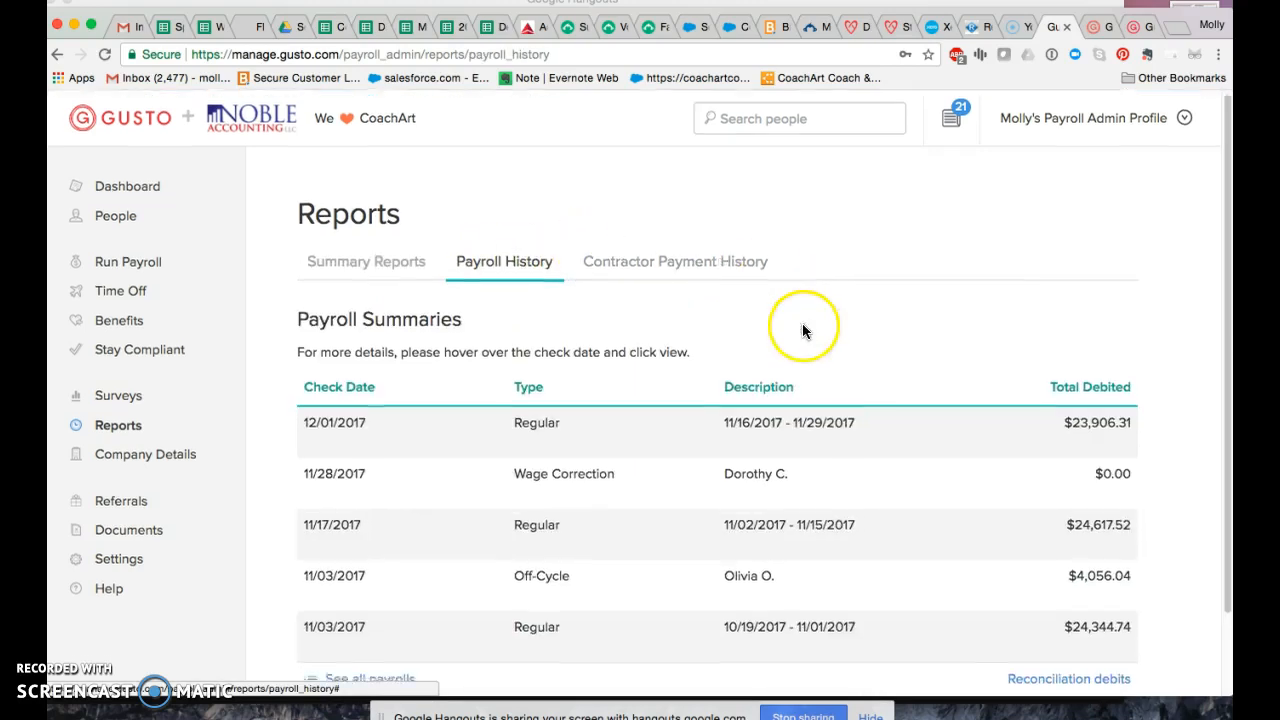
scroll(805, 331, "down", 2)
mouse_move(431, 349)
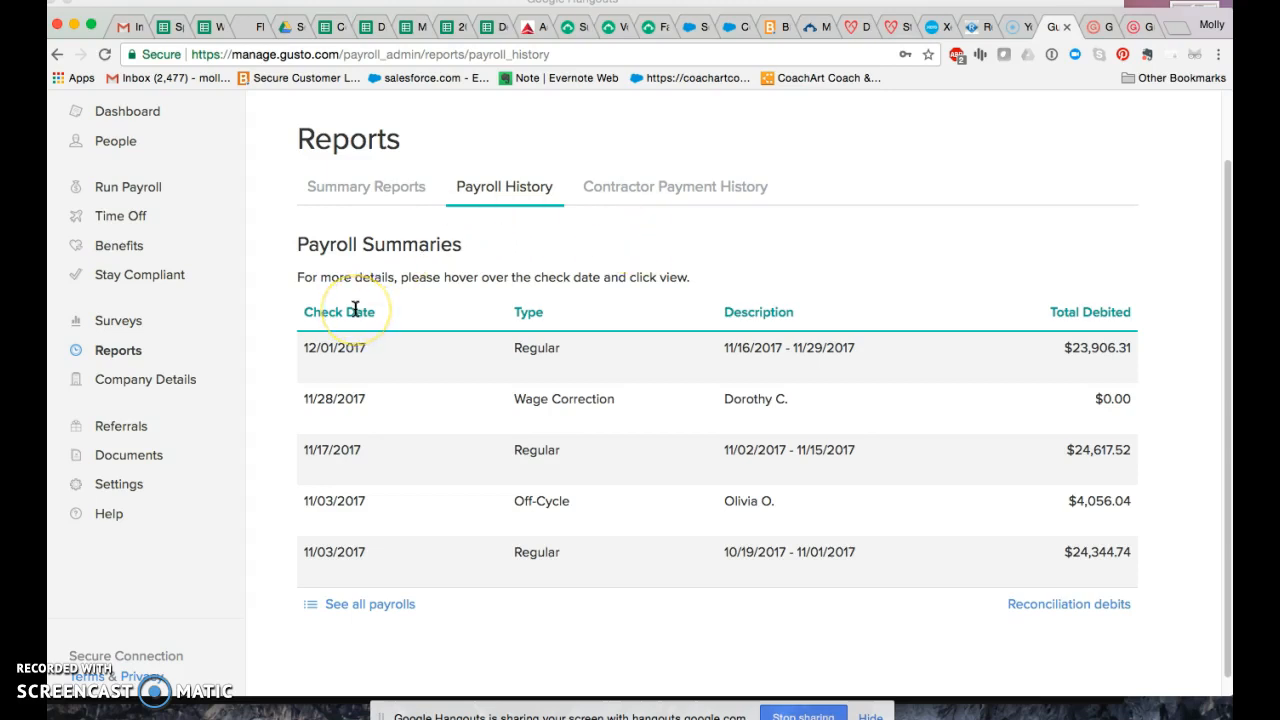
mouse_move(345, 348)
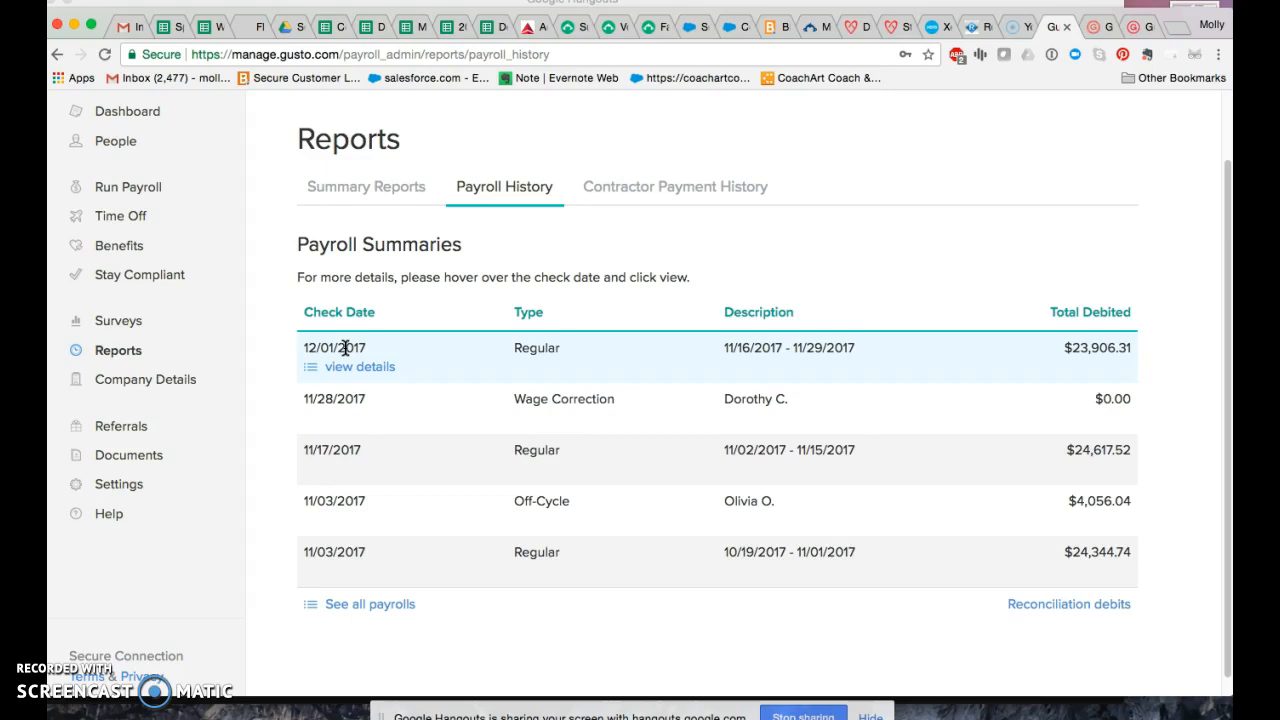
left_click(370, 372)
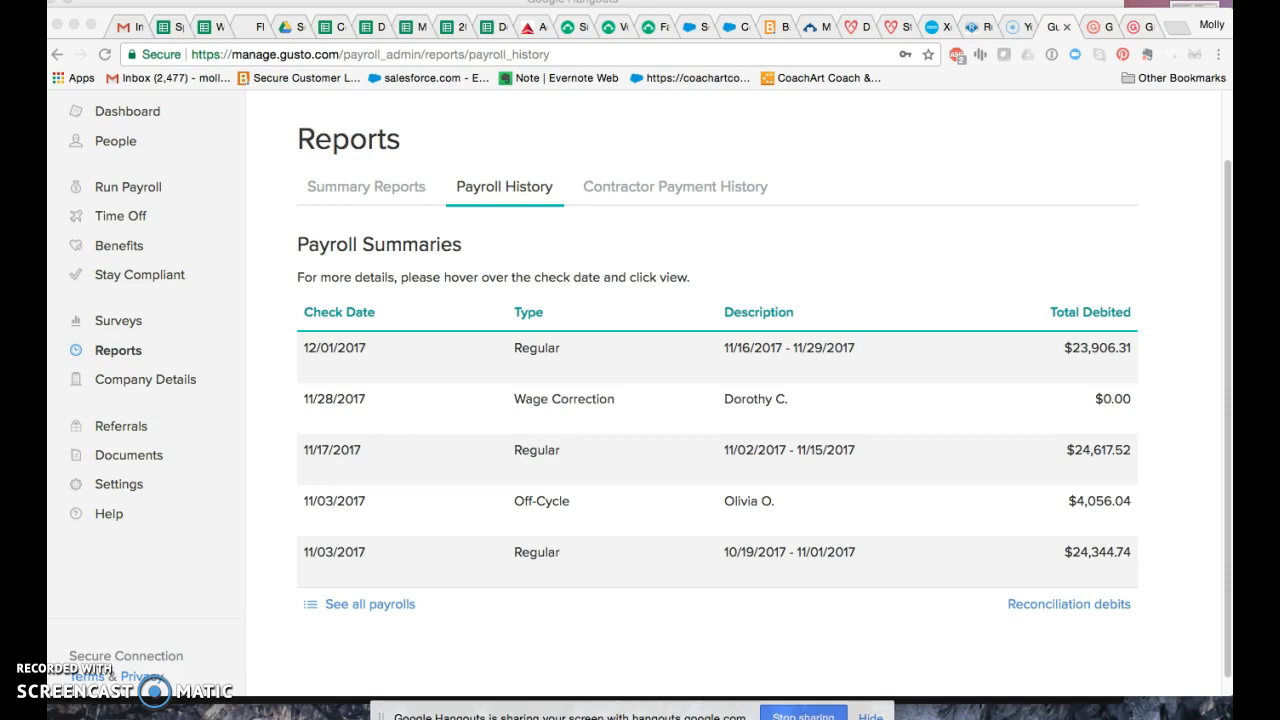
- Switch to Replicon and look over the Time Off Details report for the current timesheet period
left_click(150, 184)
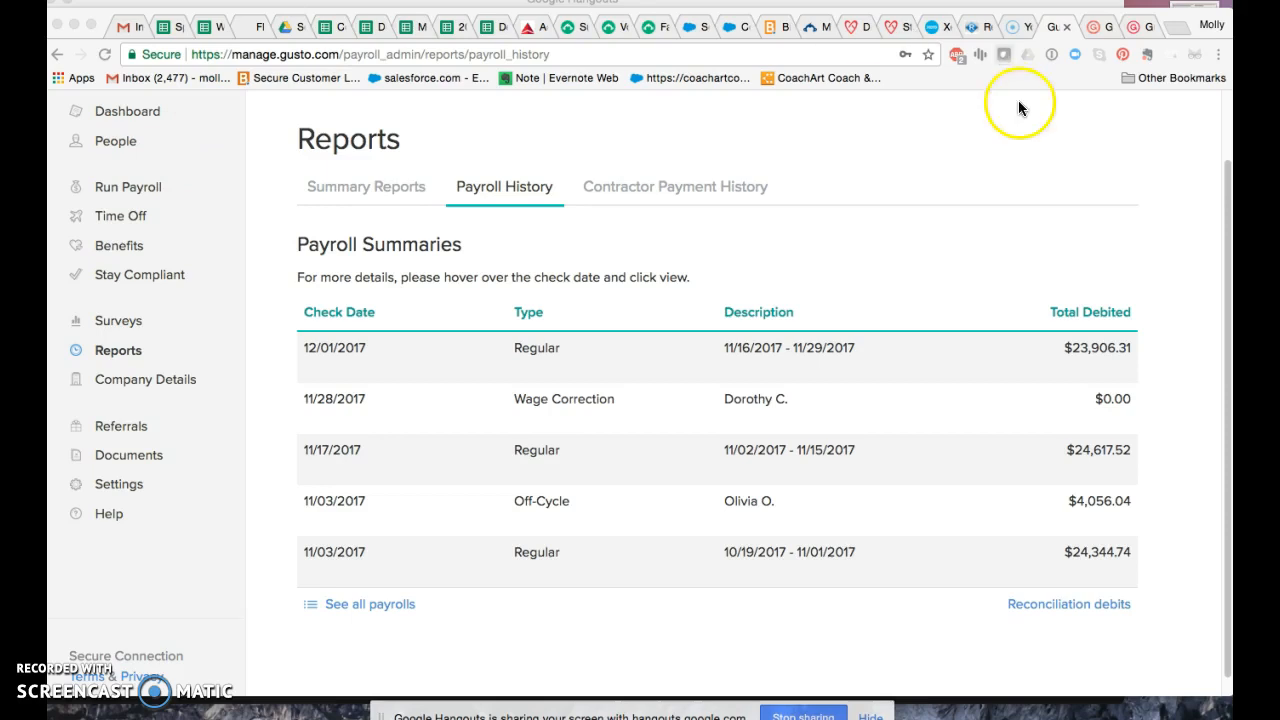
left_click(978, 27)
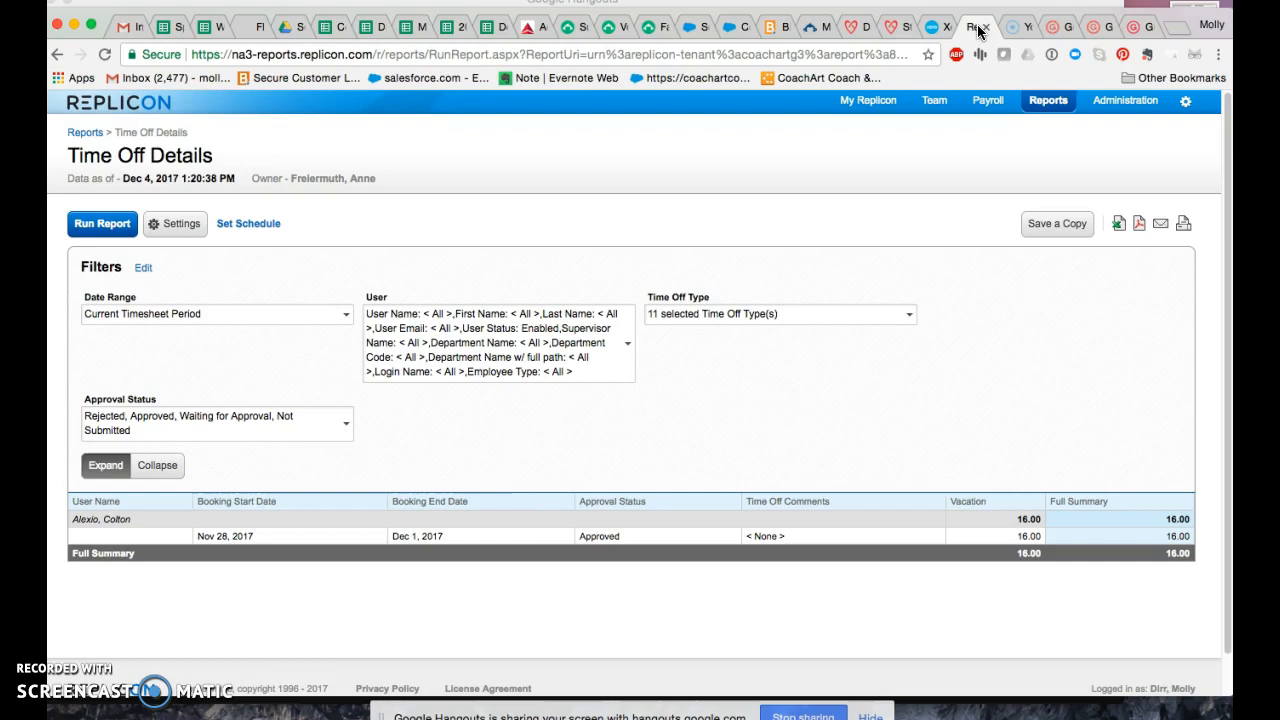
key("XF86AudioRaiseVolume")
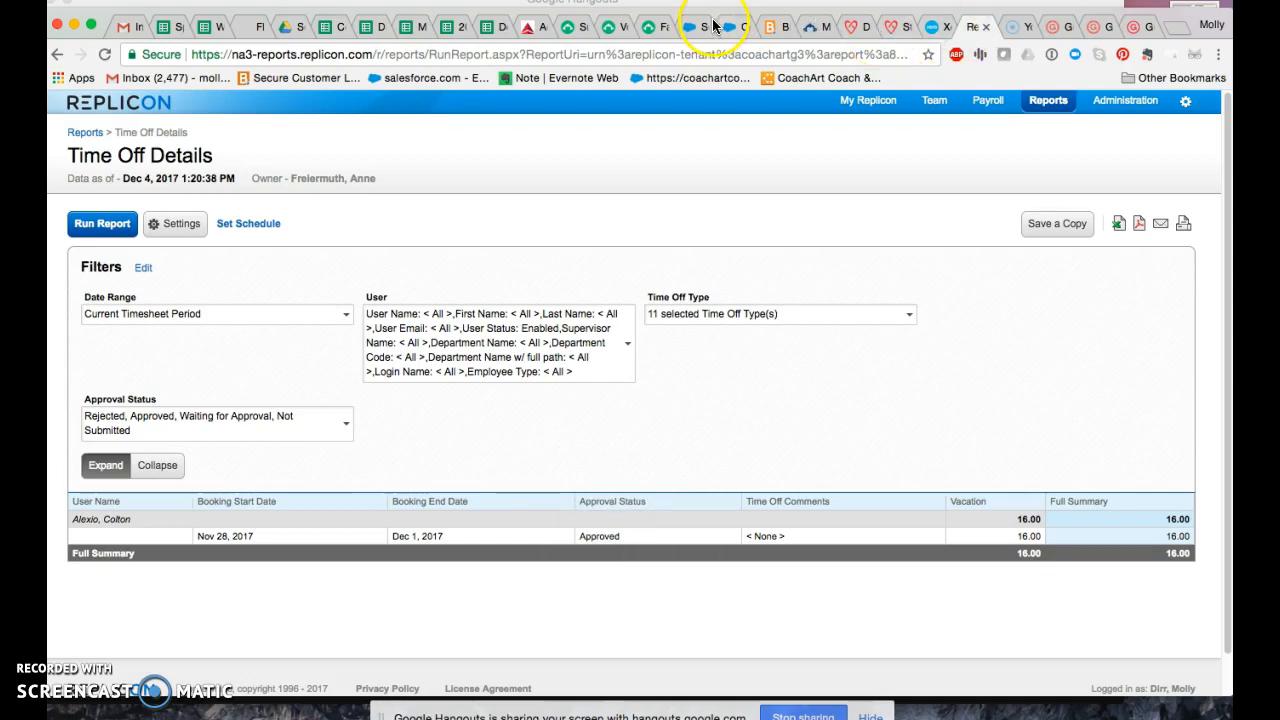
left_click(1140, 101)
left_click(737, 257)
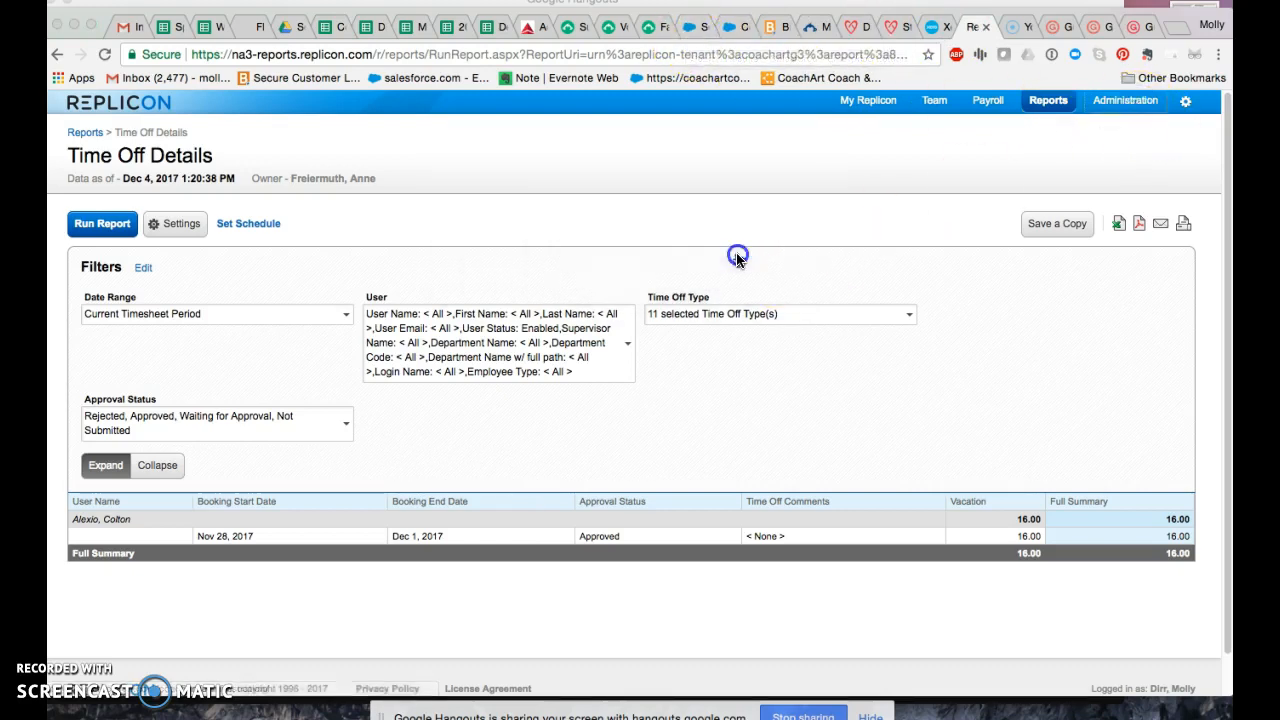